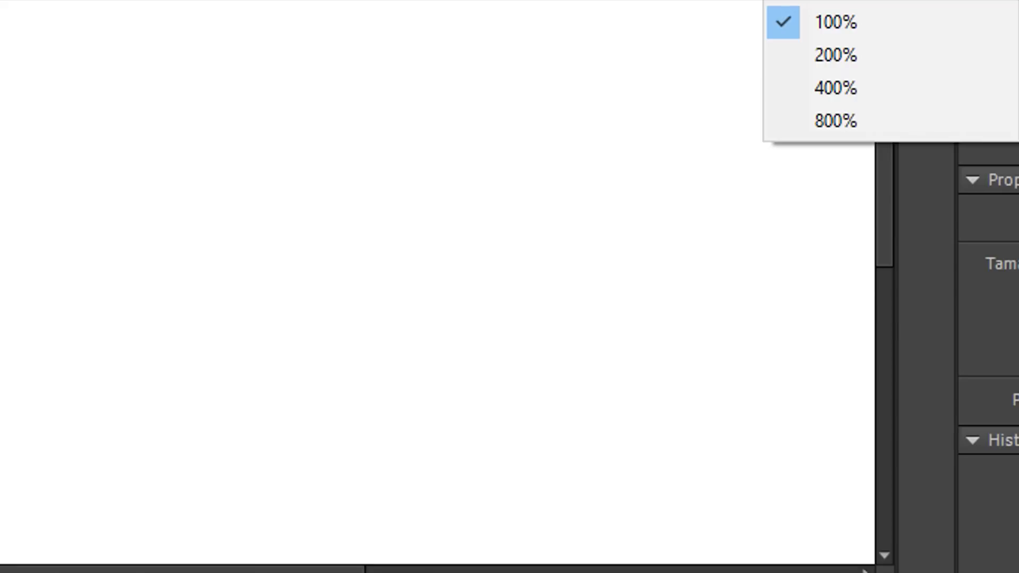
# - Draw a red oval with an outline, about 407 × 374 px, in the upper-left part of the stage
pyautogui.click(812, 89)
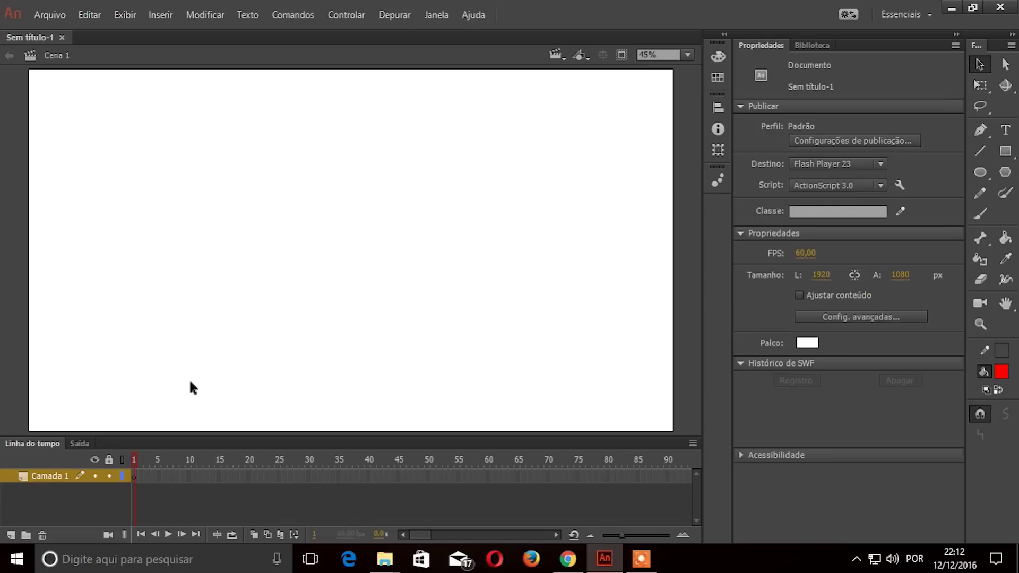
pyautogui.click(982, 170)
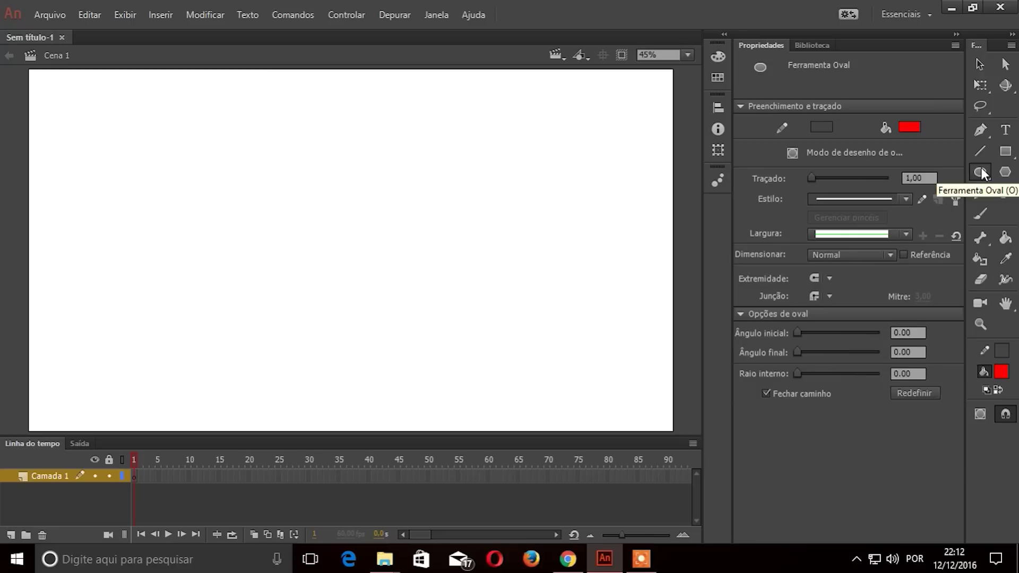
pyautogui.moveTo(982, 173); pyautogui.dragTo(926, 170)
pyautogui.moveTo(77, 133)
pyautogui.mouseDown()
pyautogui.moveTo(209, 237)
pyautogui.moveTo(215, 260)
pyautogui.mouseUp()
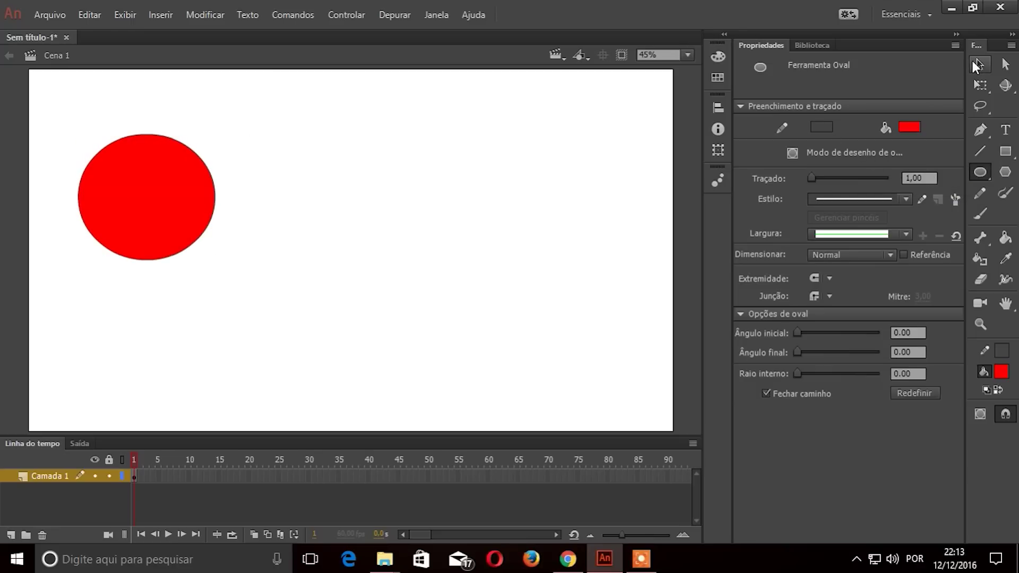
# - Move only the oval's red fill out of its outline to the middle of the stage and undo that move
pyautogui.click(976, 64)
pyautogui.click(168, 220)
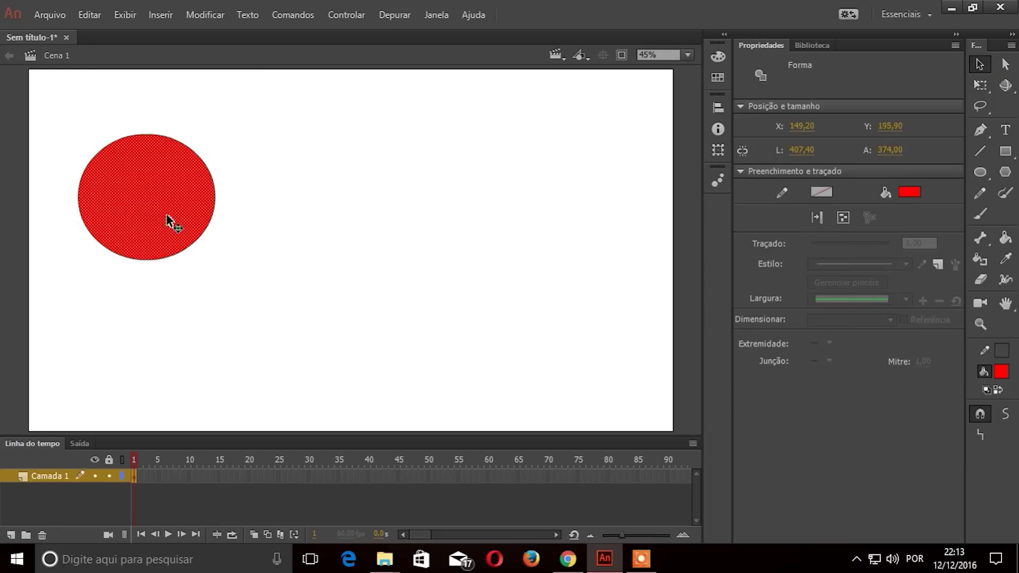
pyautogui.moveTo(277, 125); pyautogui.dragTo(57, 291)
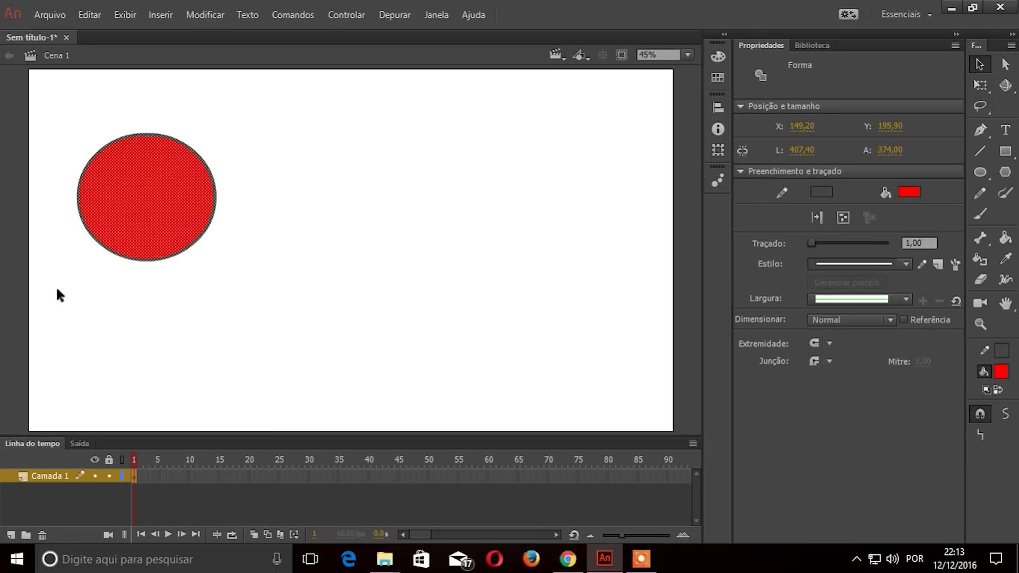
pyautogui.click(327, 192)
pyautogui.click(149, 199)
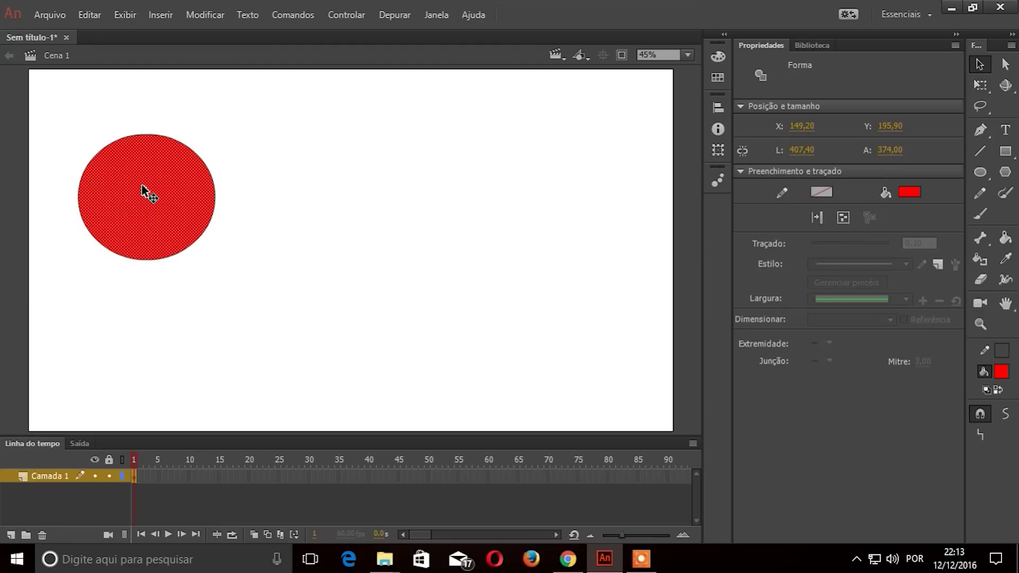
pyautogui.moveTo(142, 185); pyautogui.dragTo(400, 245)
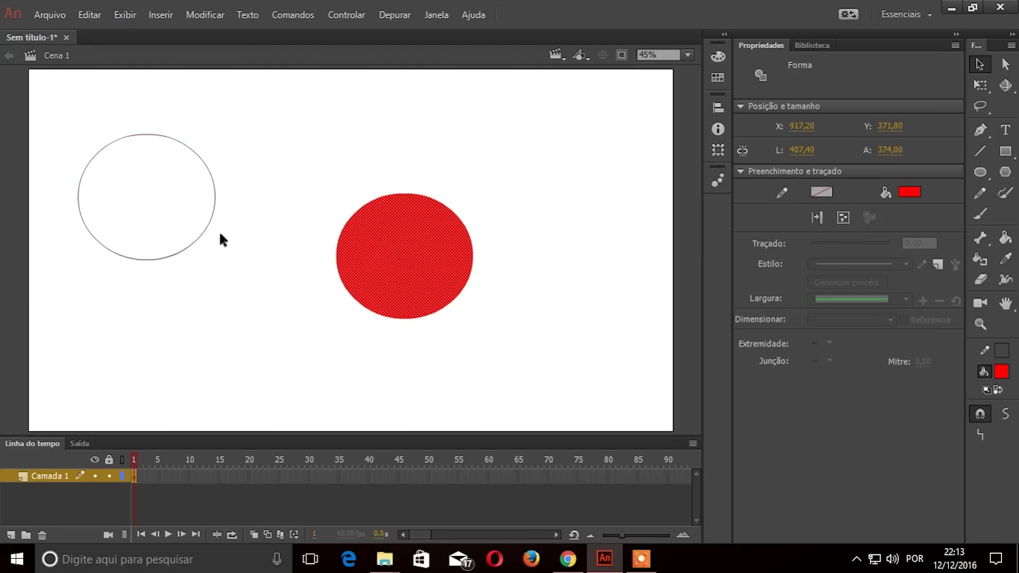
pyautogui.click(290, 200)
pyautogui.hotkey('ctrl', 'z')
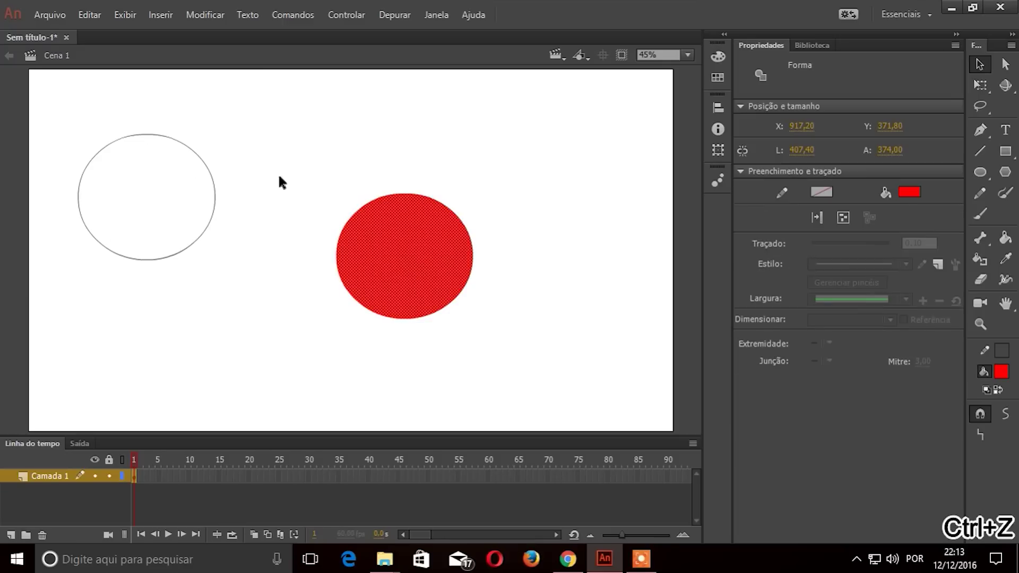
pyautogui.hotkey('ctrl', 'z')
# - Select the oval's fill and outline together and convert them into a movie clip symbol named Símbolo 1
pyautogui.moveTo(319, 117)
pyautogui.mouseDown()
pyautogui.moveTo(193, 187)
pyautogui.moveTo(64, 290)
pyautogui.mouseUp()
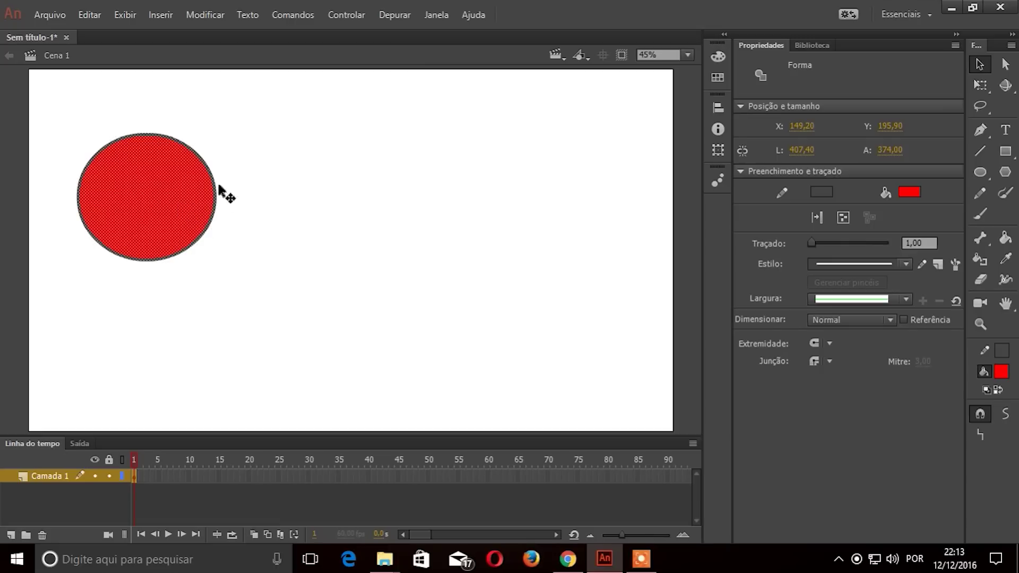
pyautogui.rightClick(154, 201)
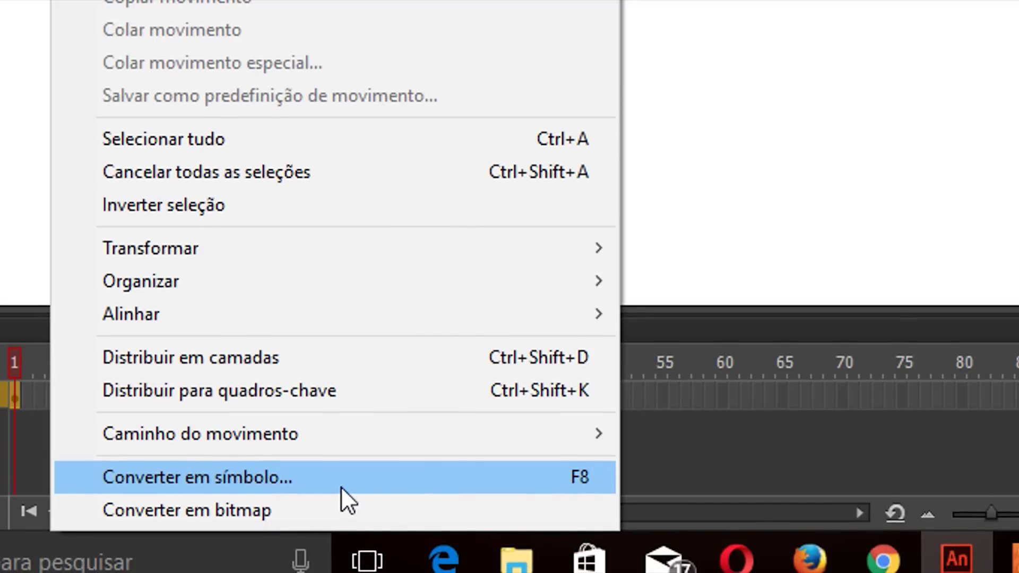
pyautogui.click(341, 486)
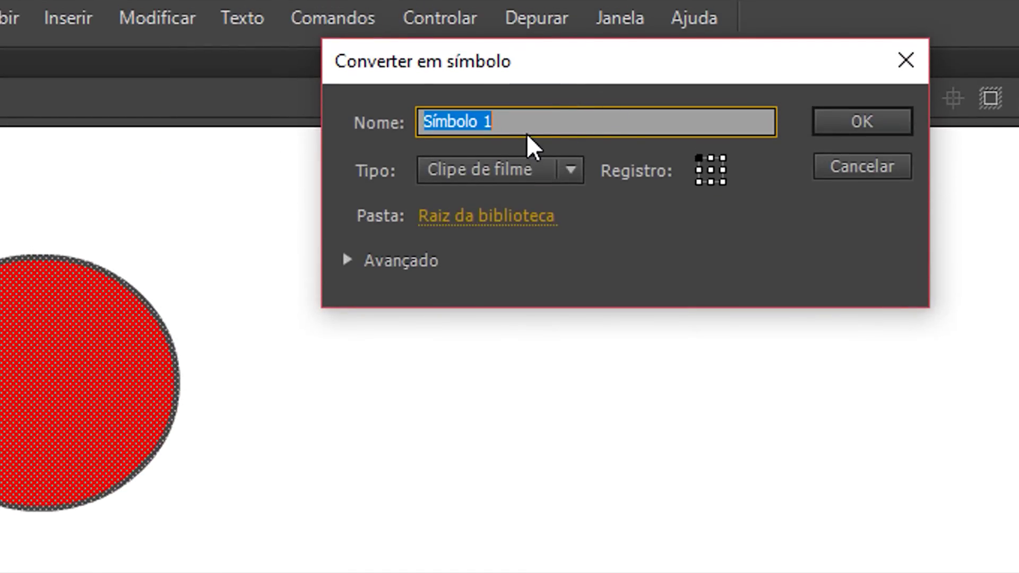
pyautogui.moveTo(534, 84); pyautogui.dragTo(442, 257)
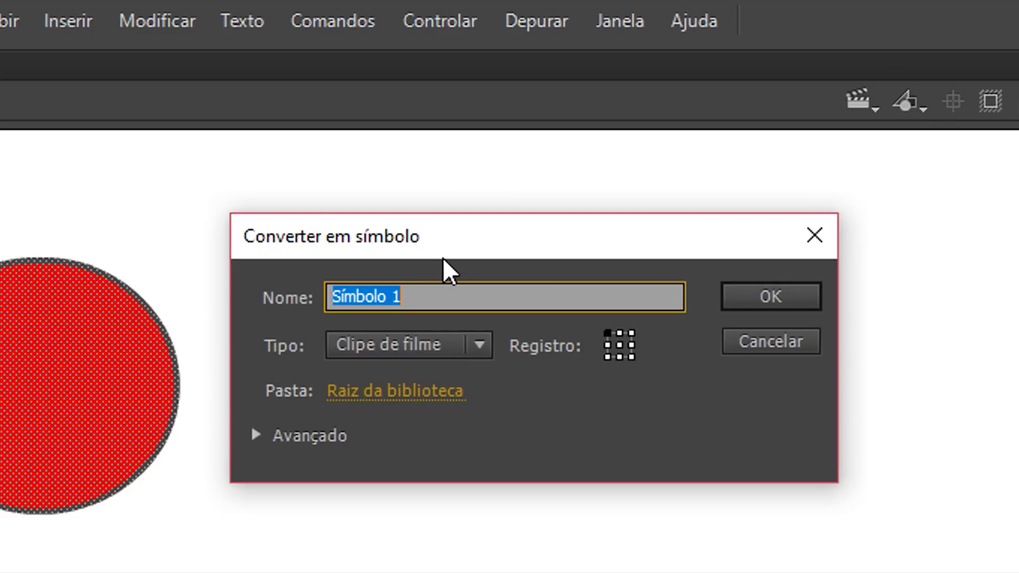
pyautogui.moveTo(425, 295); pyautogui.dragTo(254, 287)
pyautogui.click(754, 305)
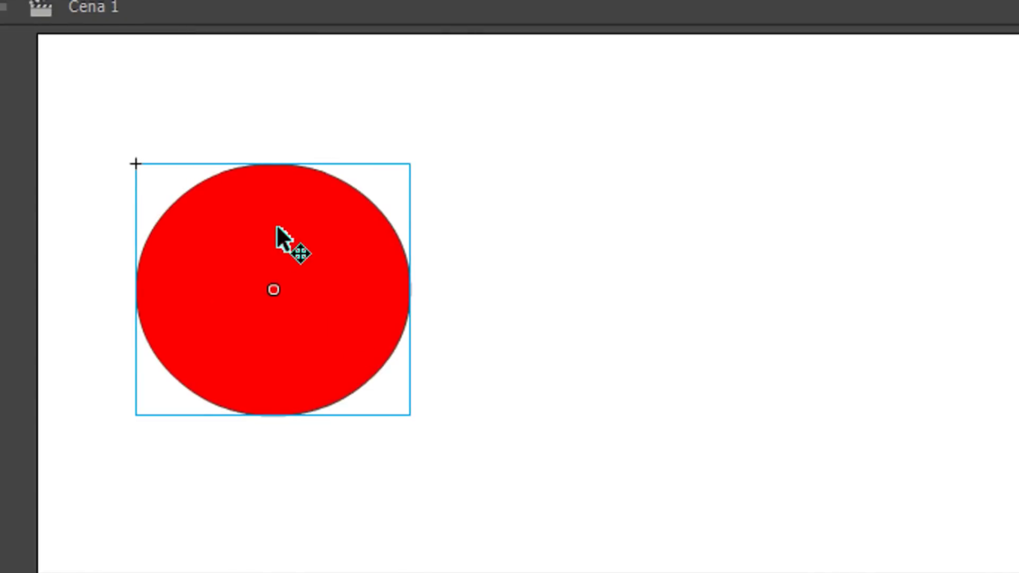
# - Reposition the circle symbol slightly to the left on the stage, at about X 91, Y 194, and deselect it
pyautogui.moveTo(277, 232); pyautogui.dragTo(439, 284)
pyautogui.moveTo(457, 237); pyautogui.dragTo(302, 215)
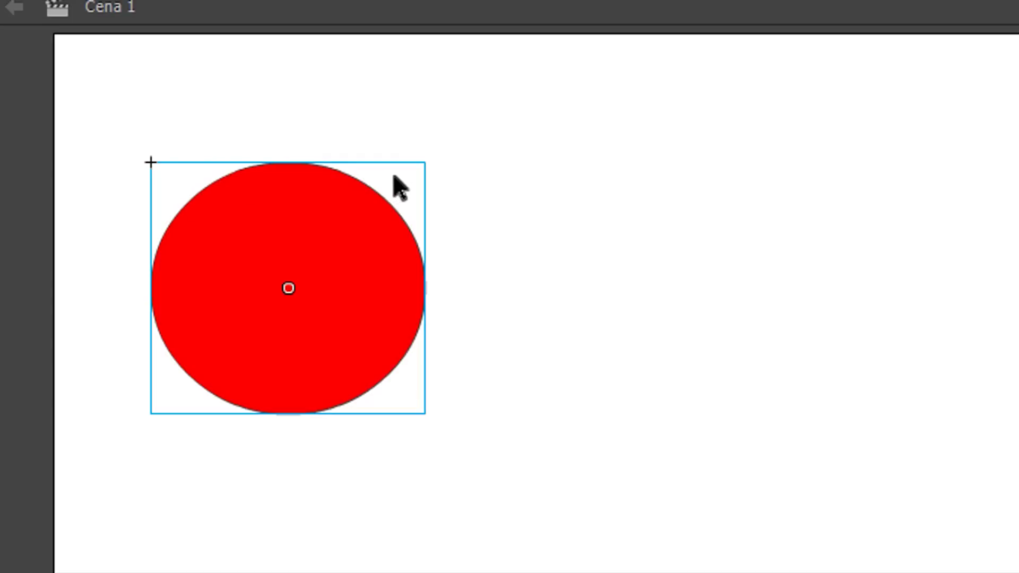
pyautogui.click(683, 290)
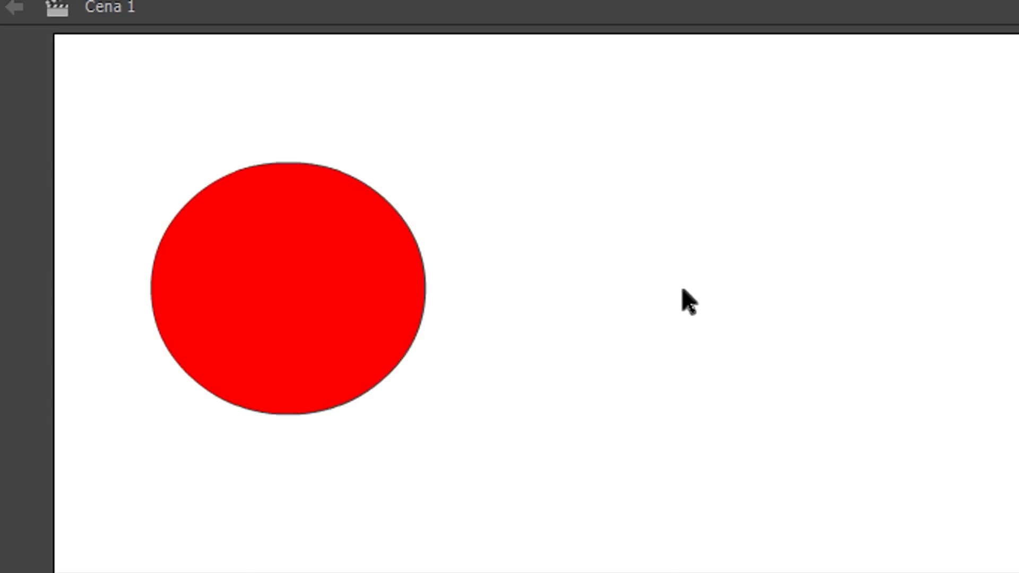
pyautogui.click(389, 272)
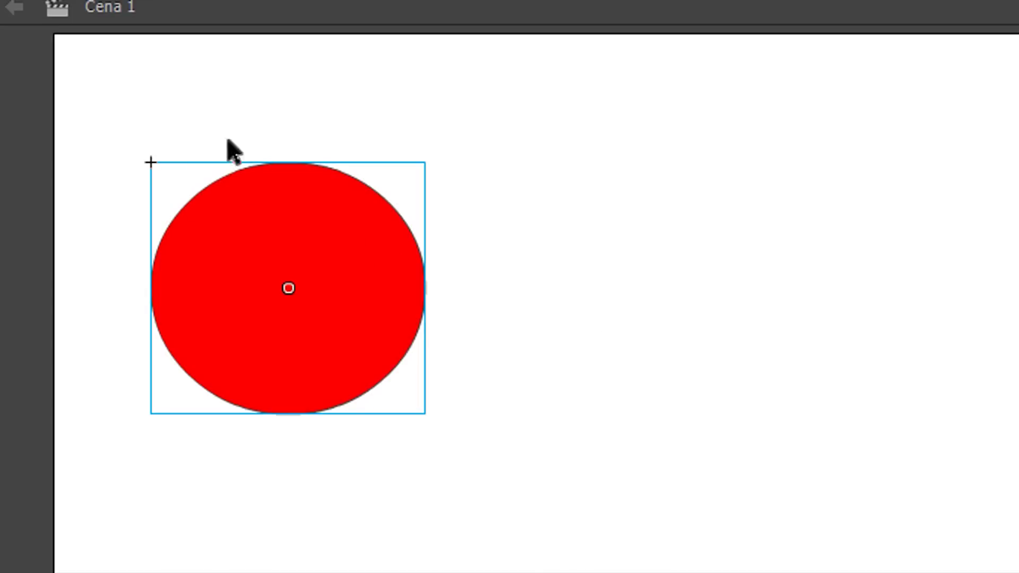
pyautogui.moveTo(298, 290); pyautogui.dragTo(260, 289)
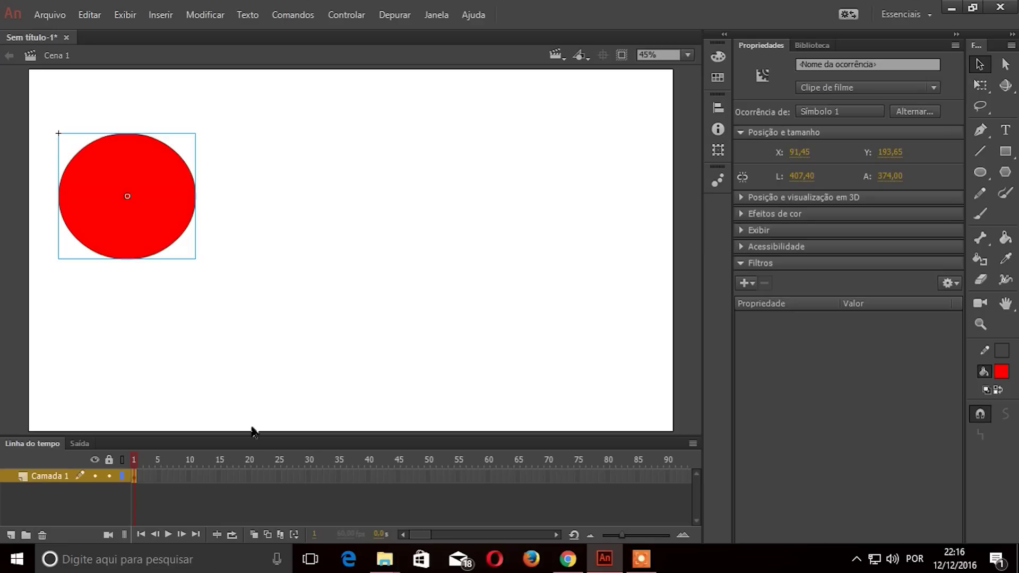
pyautogui.click(243, 355)
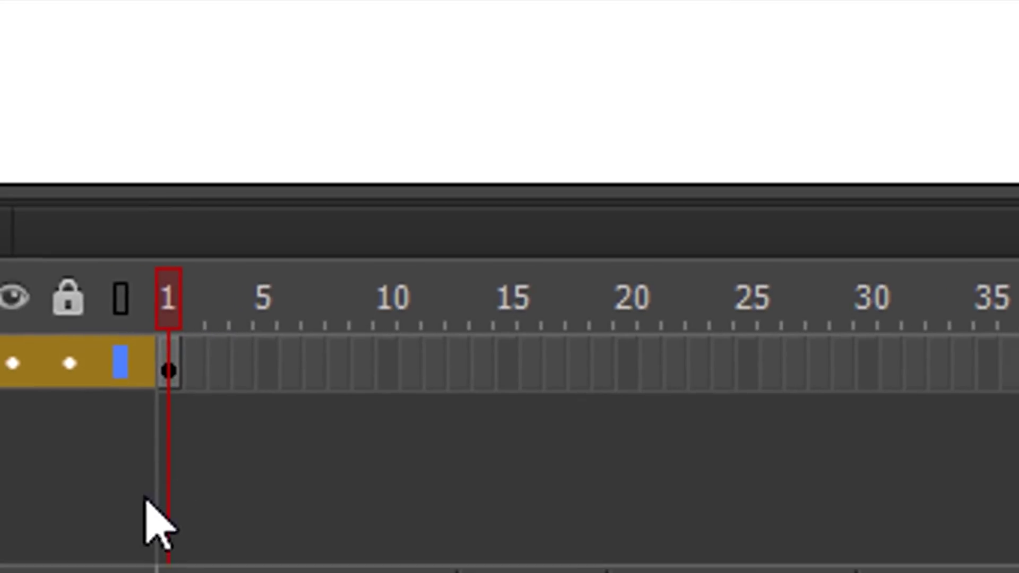
# - Dismiss the USB drive formatting message and close the format dialog
pyautogui.click(273, 378)
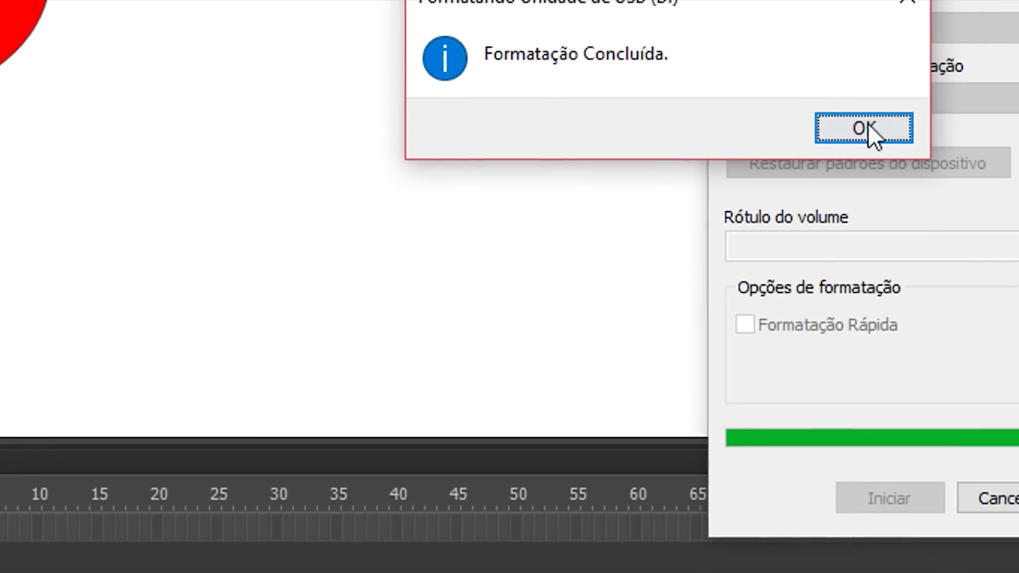
pyautogui.click(811, 132)
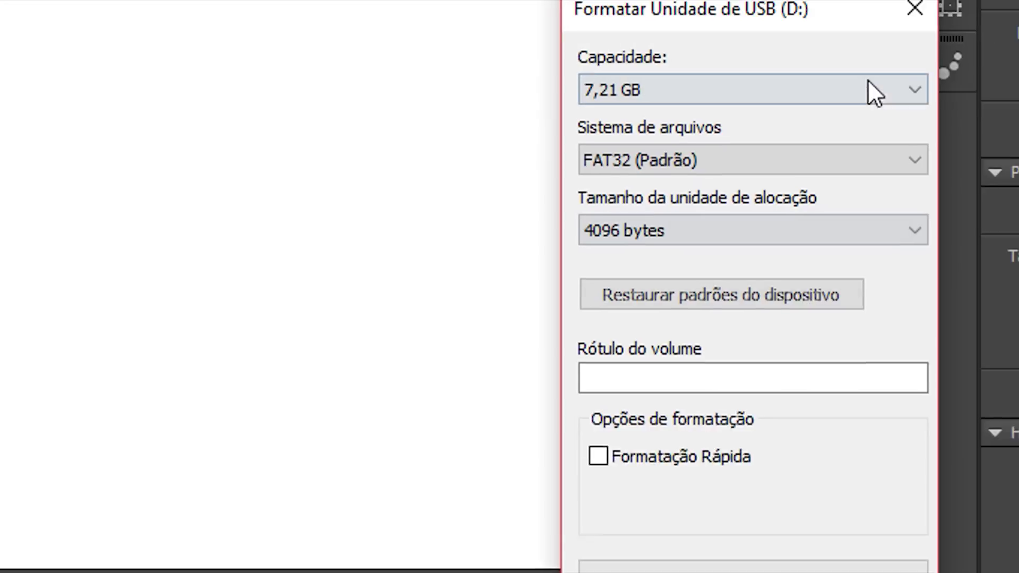
pyautogui.click(875, 75)
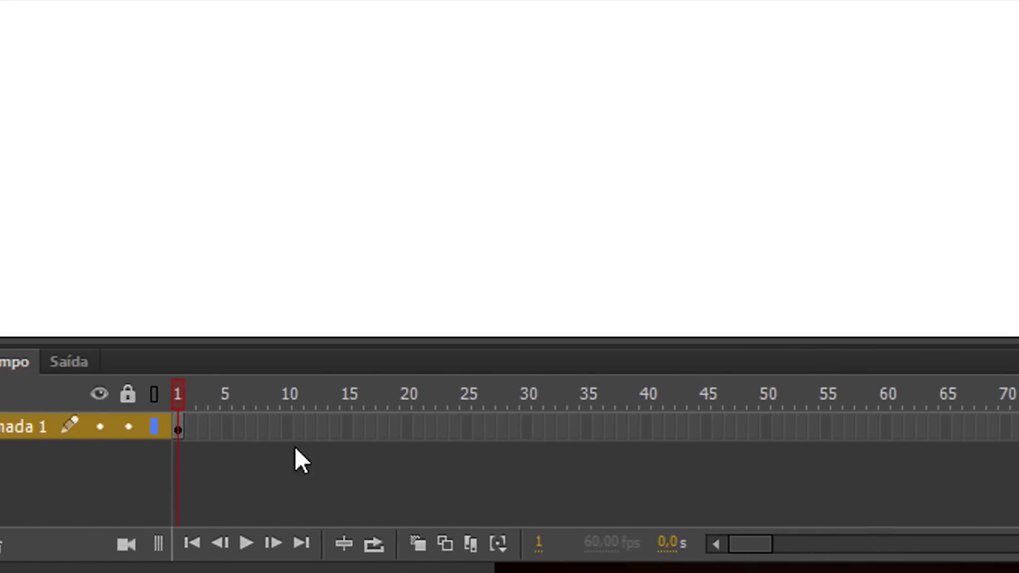
# - Insert a frame at frame 30 of Camada 1 and scrub the playhead through the frames up to 30
pyautogui.click(535, 426)
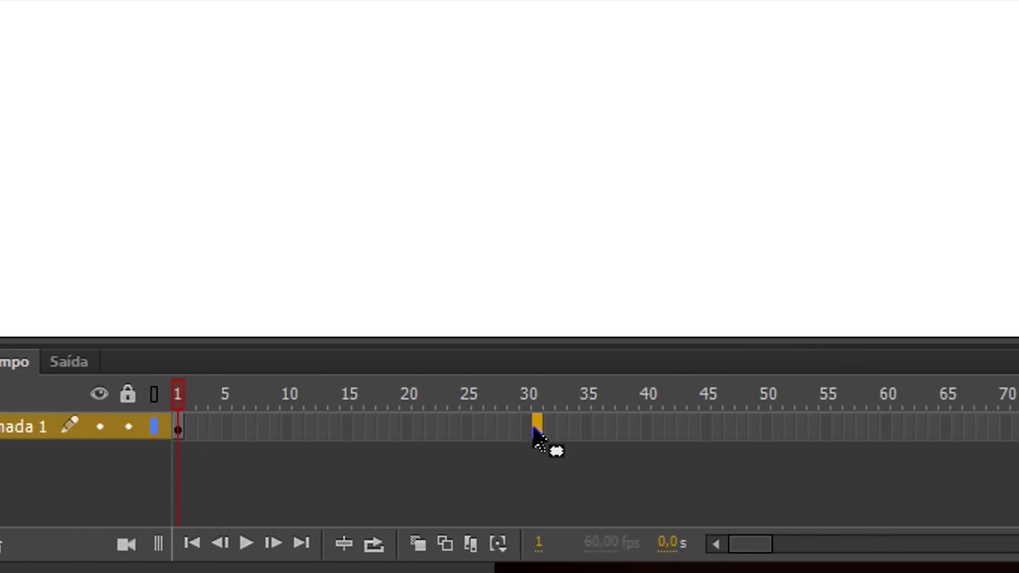
pyautogui.moveTo(533, 427); pyautogui.dragTo(526, 426)
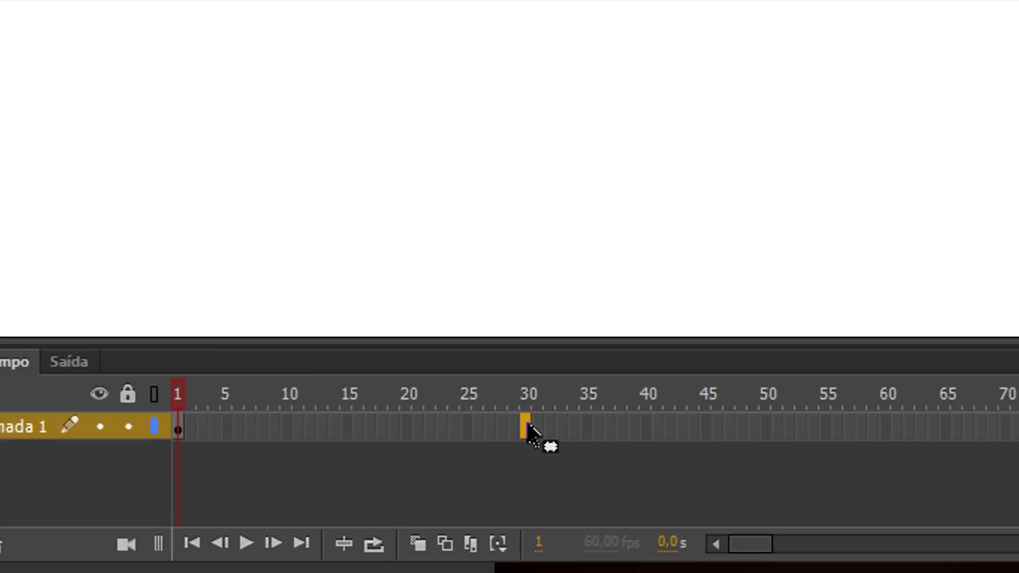
pyautogui.rightClick(527, 425)
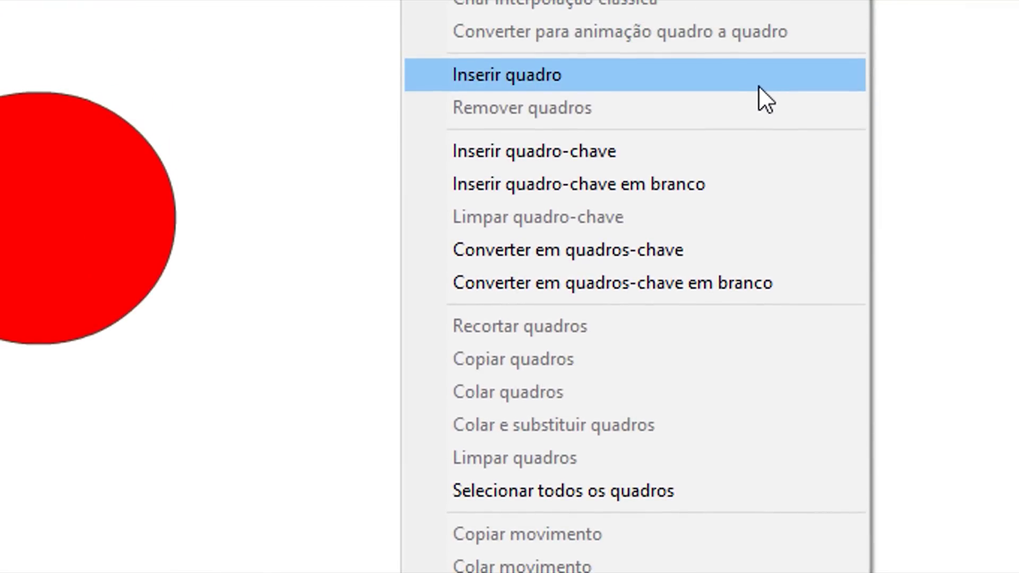
pyautogui.click(759, 85)
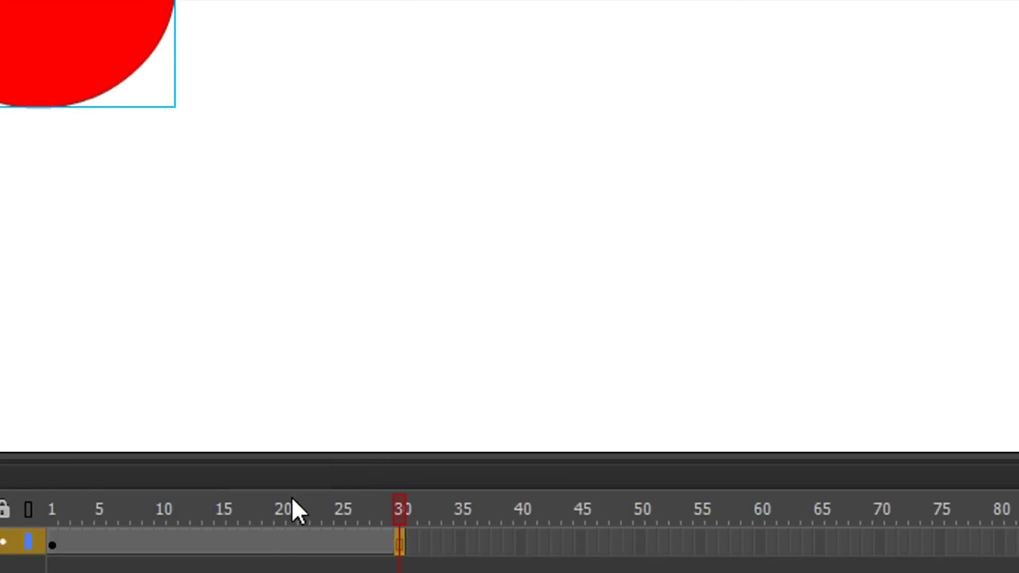
pyautogui.click(138, 544)
pyautogui.click(248, 513)
pyautogui.moveTo(267, 446); pyautogui.dragTo(530, 448)
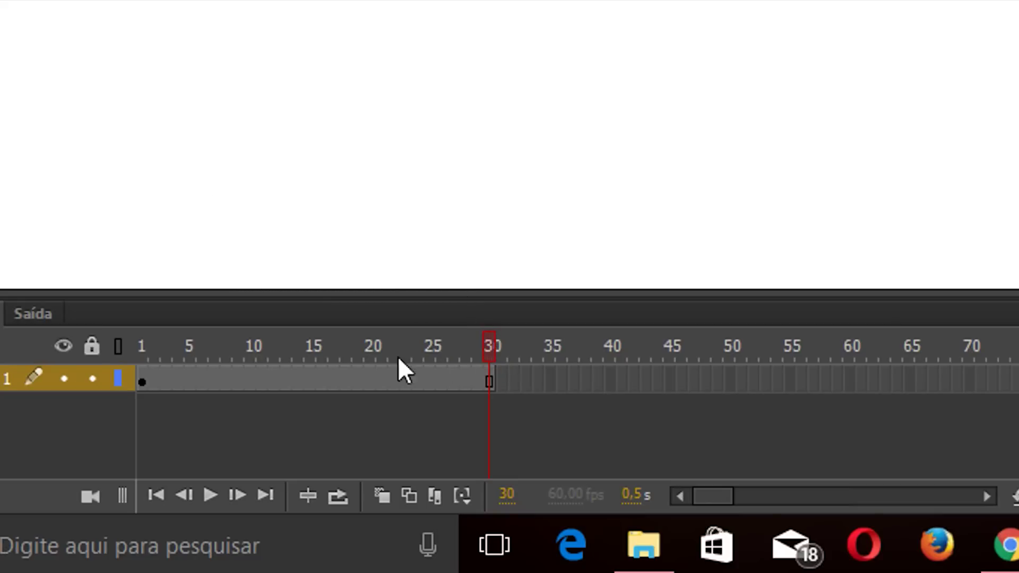
# - Create a motion tween over frames 1 to 30 of Camada 1
pyautogui.click(143, 380)
pyautogui.moveTo(154, 378); pyautogui.dragTo(501, 393)
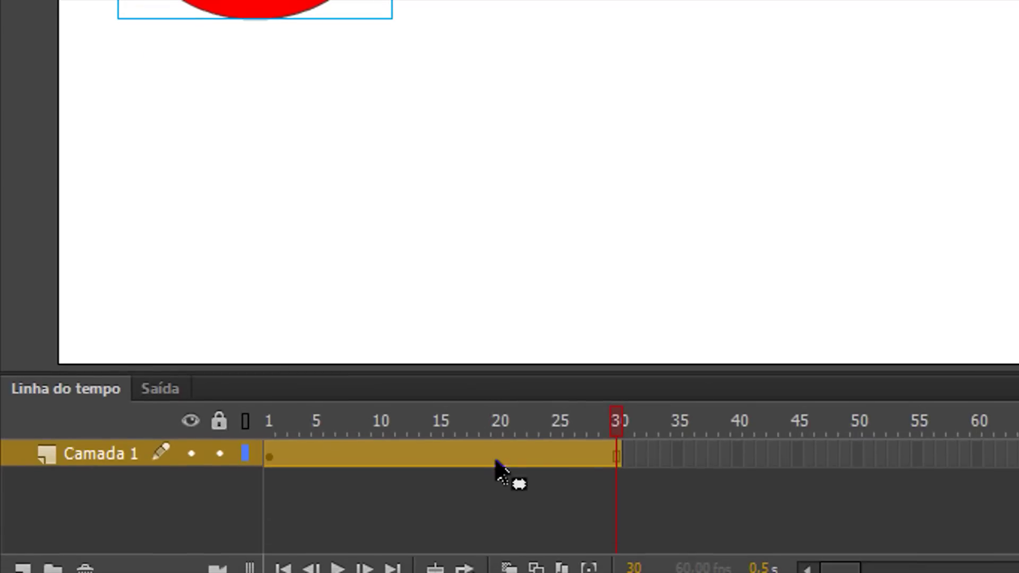
pyautogui.rightClick(496, 459)
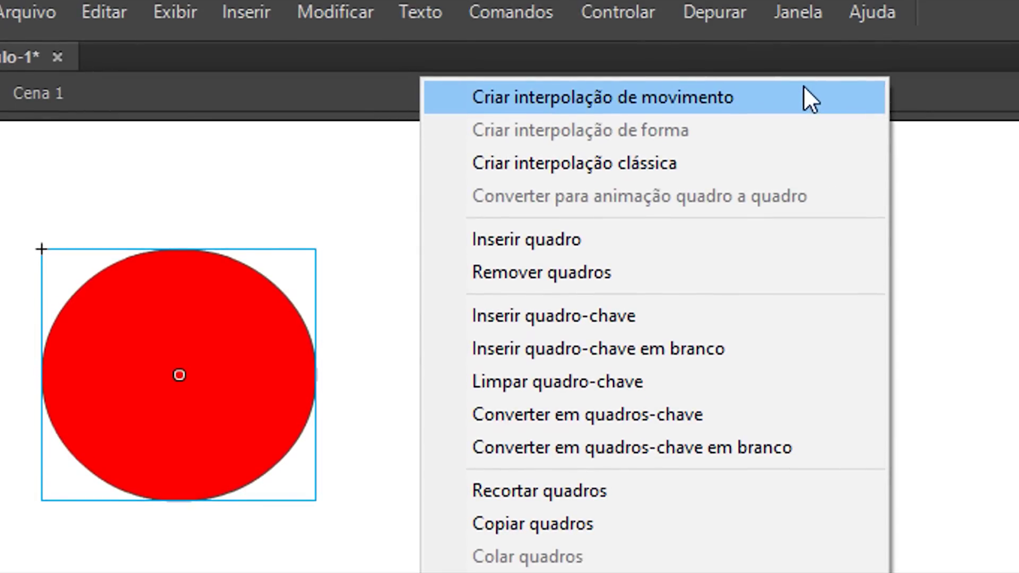
pyautogui.click(804, 89)
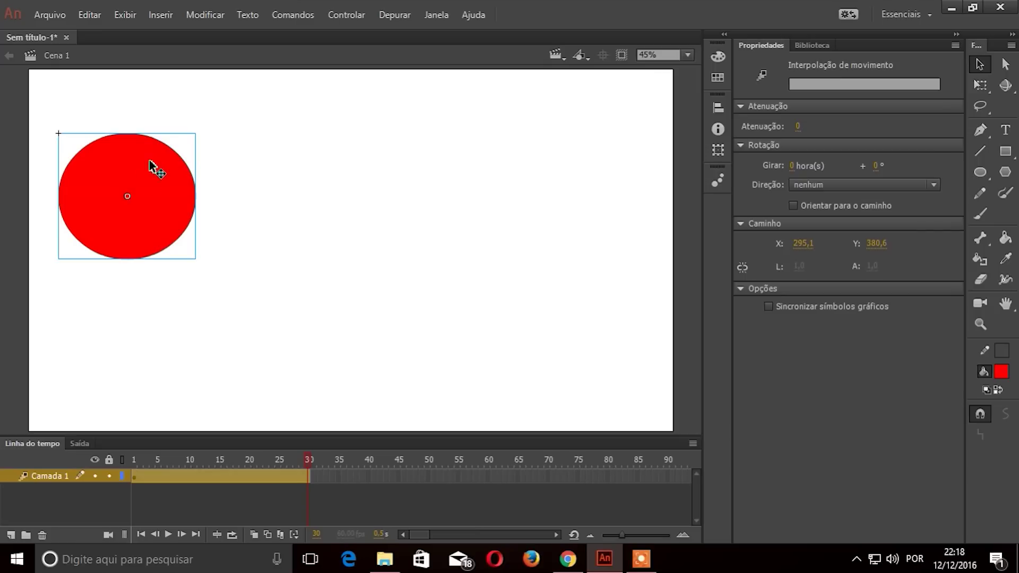
# - Move the circle horizontally to about X 1371 at frame 30 and play the animation twice from frame 1
pyautogui.moveTo(125, 173); pyautogui.dragTo(525, 185)
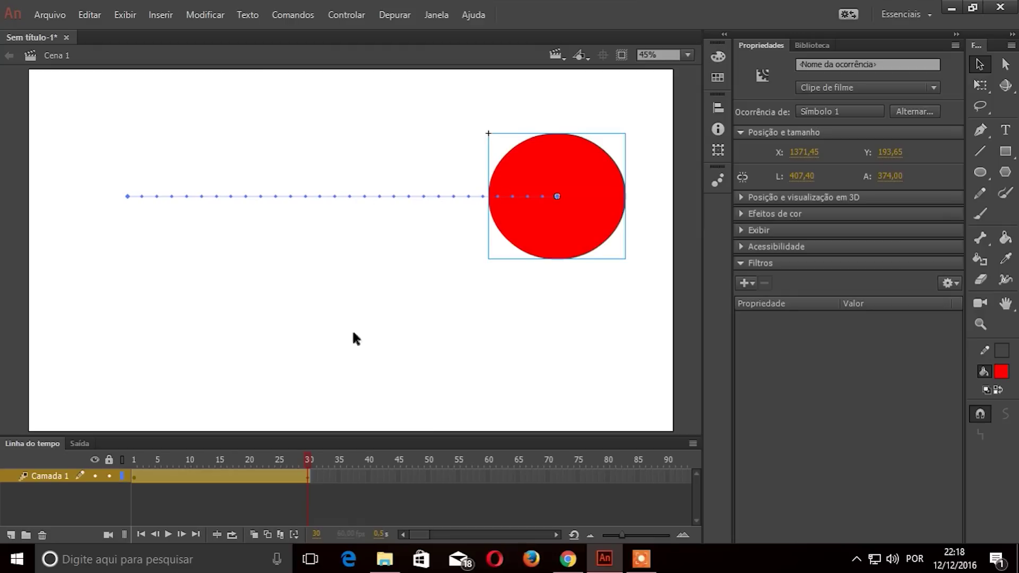
pyautogui.click(135, 460)
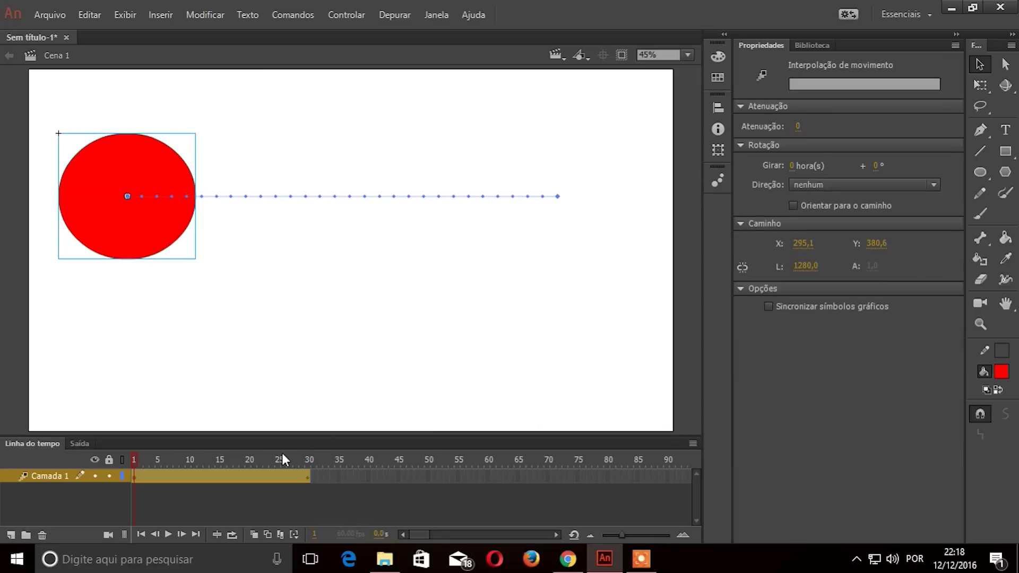
pyautogui.press('Return')
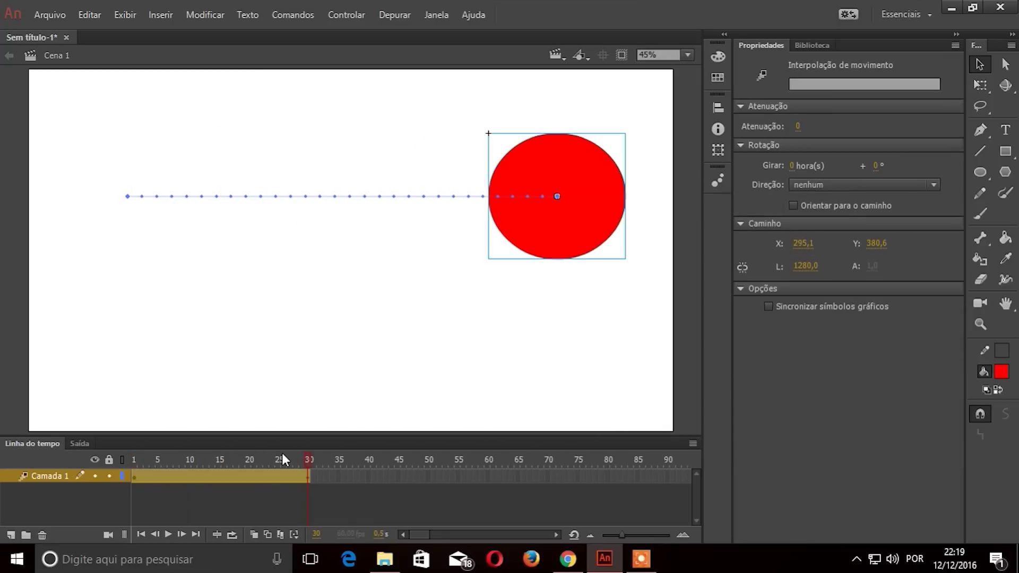
pyautogui.click(135, 457)
pyautogui.press('Return')
pyautogui.click(137, 459)
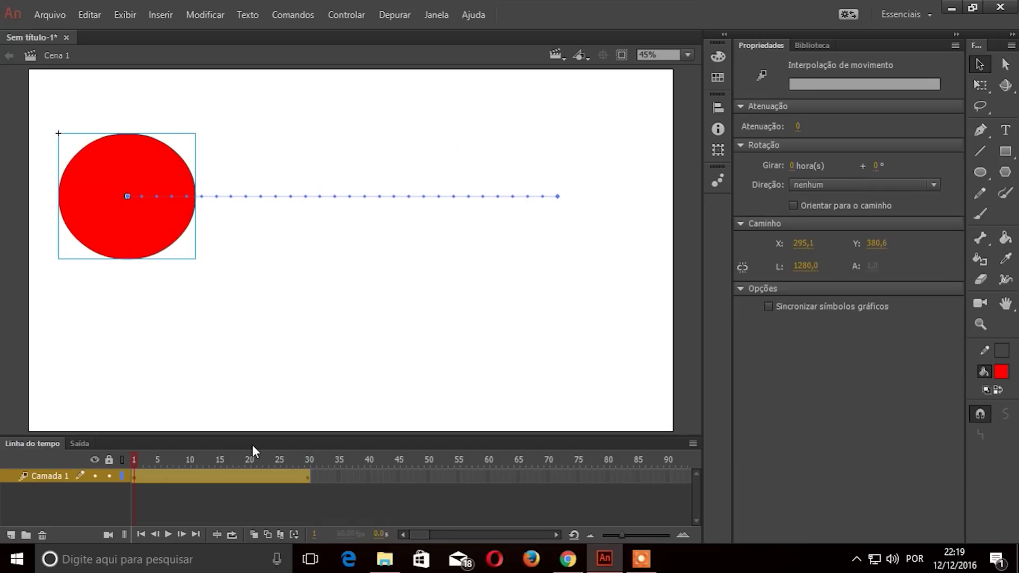
# - Undo the circle's horizontal move at frame 30, keeping the motion tween, and reposition the playhead
pyautogui.hotkey('ctrl', 'z')
pyautogui.hotkey('ctrl', 'z')
pyautogui.hotkey('ctrl', 'z')
pyautogui.hotkey('ctrl', 'z')
pyautogui.hotkey('ctrl', 'z')
pyautogui.hotkey('ctrl', 'z')
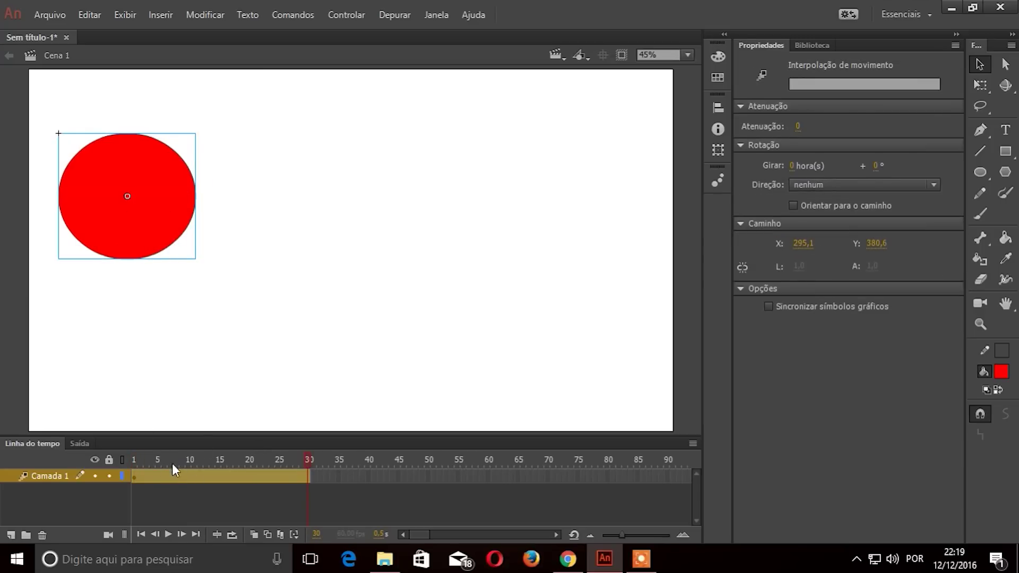
pyautogui.click(136, 460)
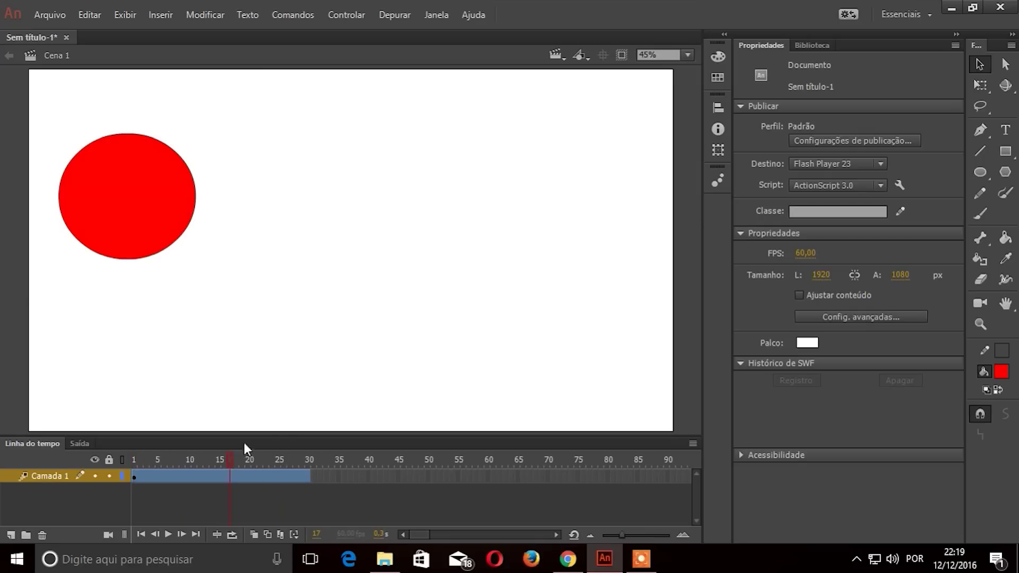
# - Move the circle horizontally to about X 1398 at frame 30 and play the animation from frame 1
pyautogui.click(312, 478)
pyautogui.click(263, 467)
pyautogui.click(265, 476)
pyautogui.click(300, 496)
pyautogui.click(307, 478)
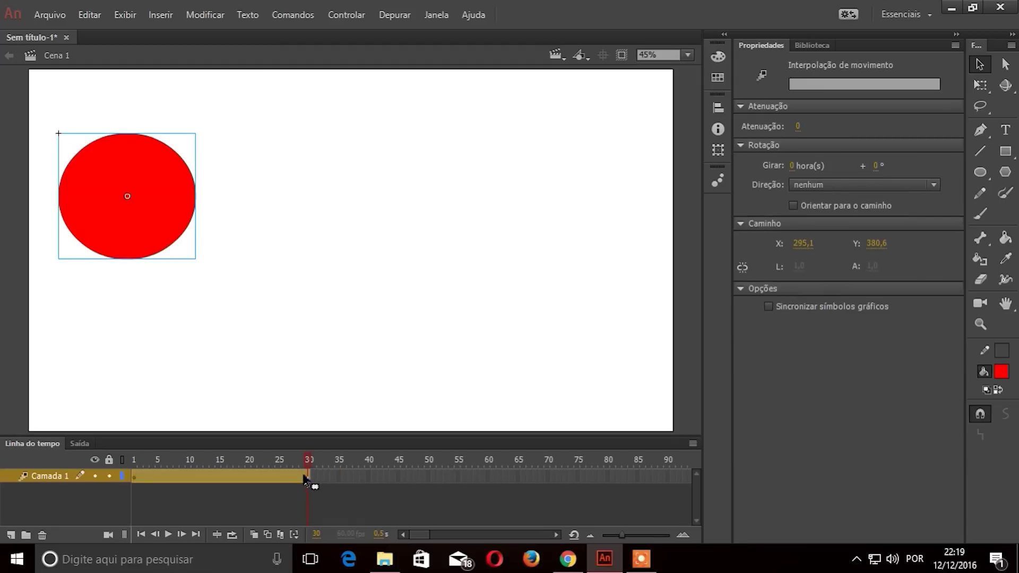
pyautogui.moveTo(160, 173); pyautogui.dragTo(599, 175)
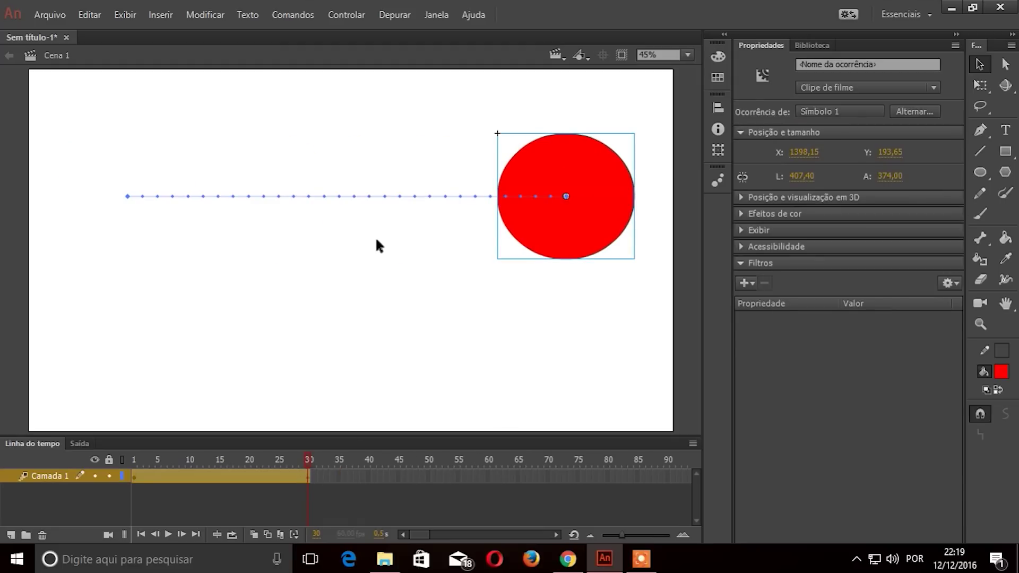
pyautogui.moveTo(308, 461); pyautogui.dragTo(72, 459)
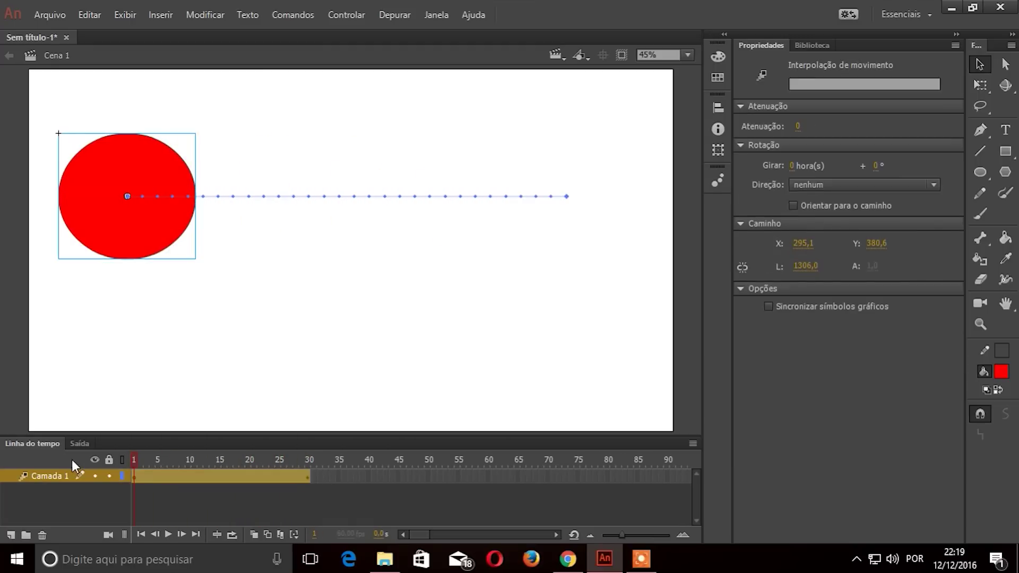
pyautogui.press('Return')
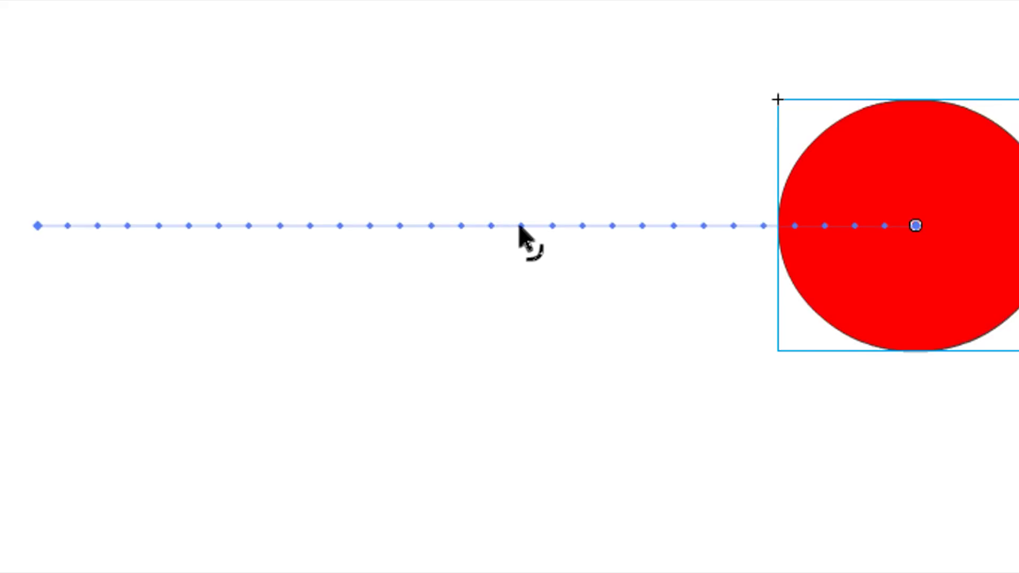
# - Bend the middle of the straight motion path downward into an arc and play the animation from frame 1
pyautogui.moveTo(520, 227); pyautogui.dragTo(519, 454)
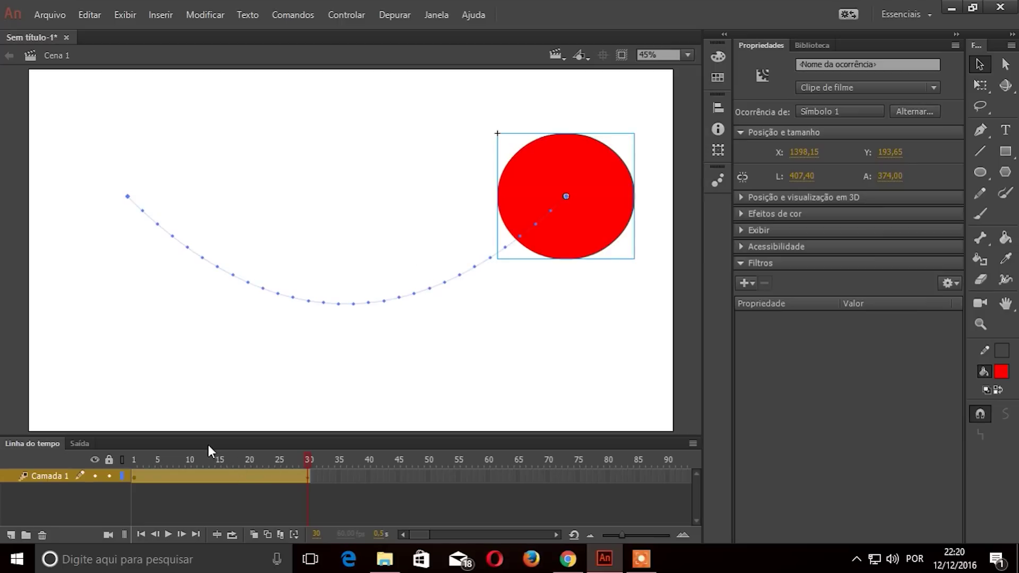
pyautogui.click(133, 461)
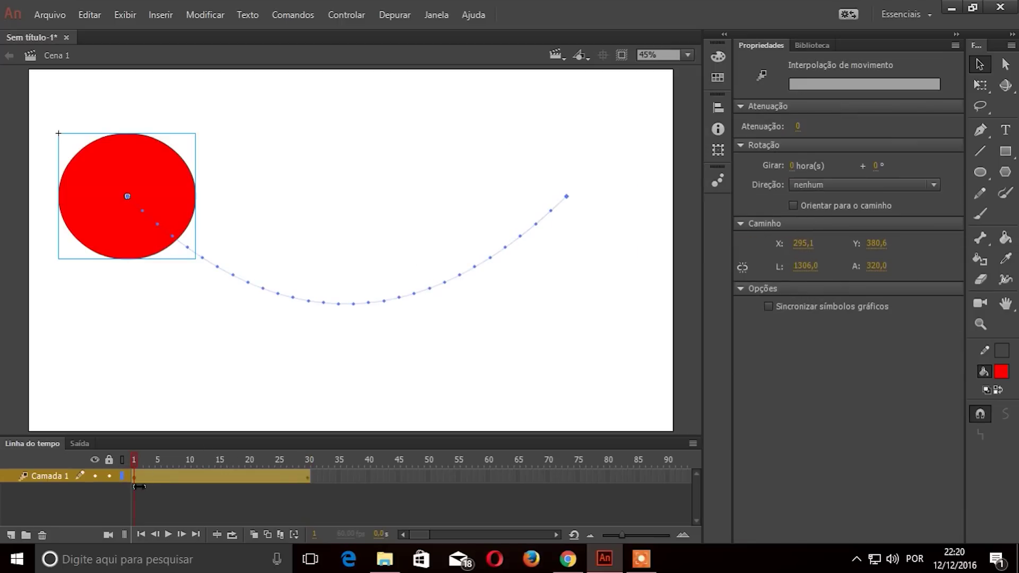
pyautogui.press('Return')
pyautogui.click(136, 458)
pyautogui.press('Return')
# - Pull the arc of the motion path toward the stage's left side and play the animation twice from the start
pyautogui.moveTo(383, 304); pyautogui.dragTo(135, 291)
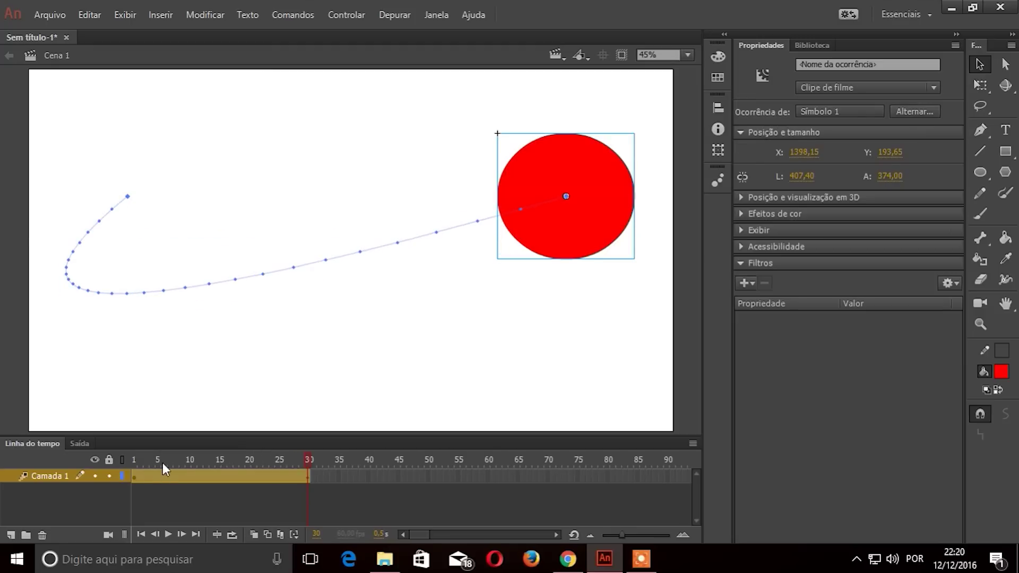
pyautogui.click(130, 458)
pyautogui.press('Return')
pyautogui.click(133, 458)
pyautogui.press('Return')
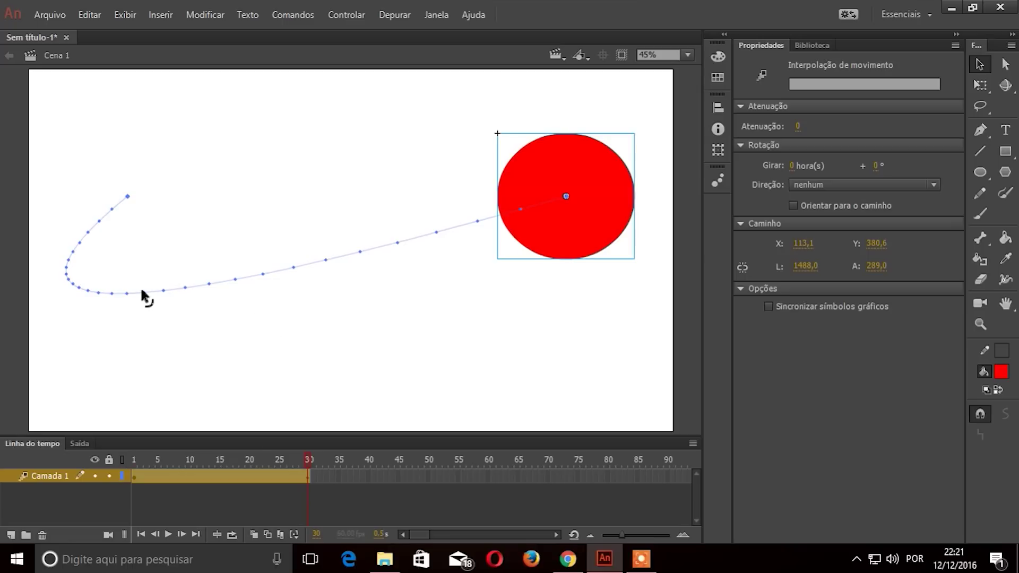
# - Flatten the motion path back to a nearly straight line and extend the Camada 1 tween to frame 60
pyautogui.moveTo(131, 296); pyautogui.dragTo(364, 199)
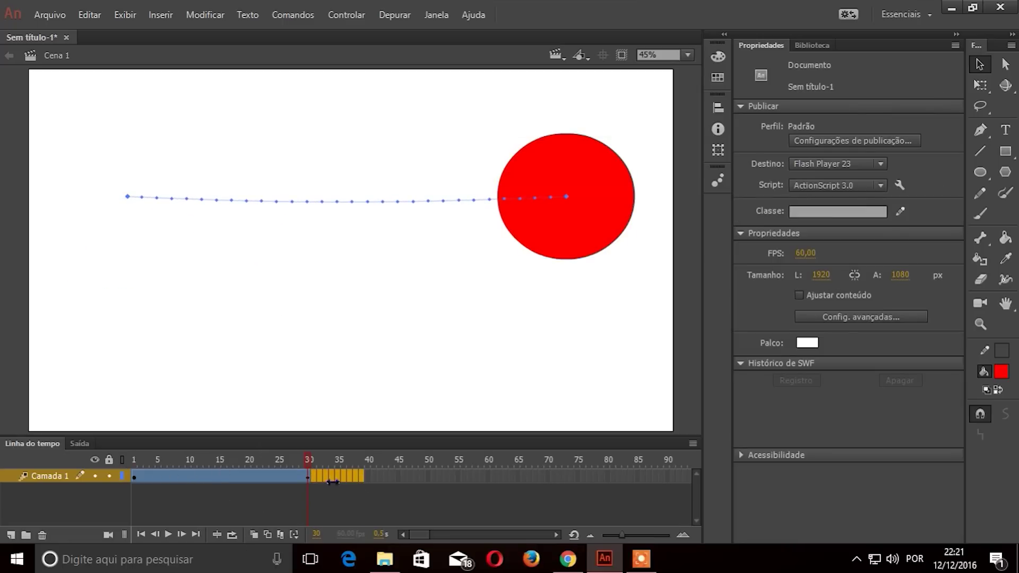
pyautogui.moveTo(308, 481); pyautogui.dragTo(487, 481)
# - Insert additional frames into the 60-frame Camada 1 tween and play the lengthened animation
pyautogui.rightClick(474, 475)
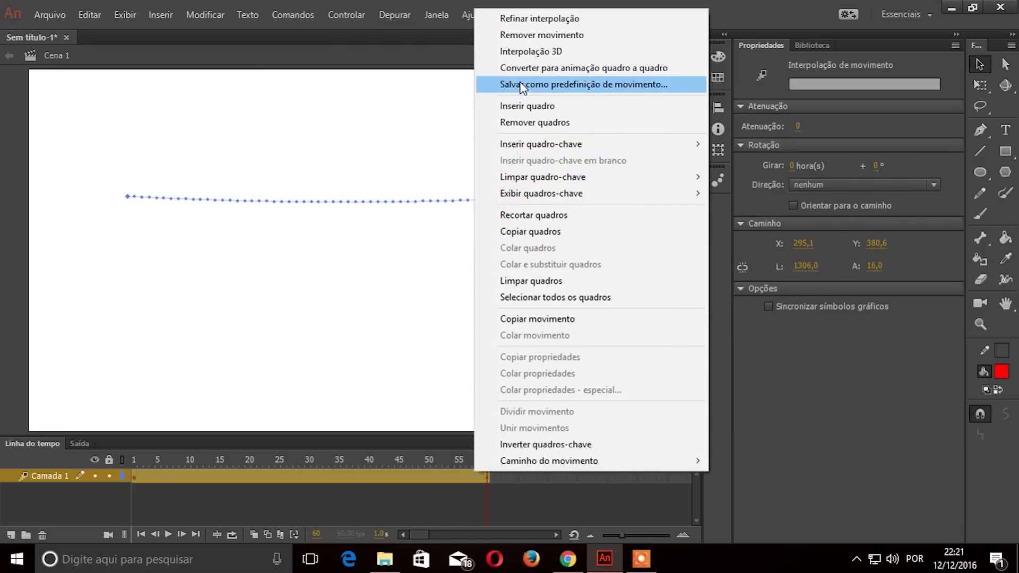
pyautogui.click(541, 109)
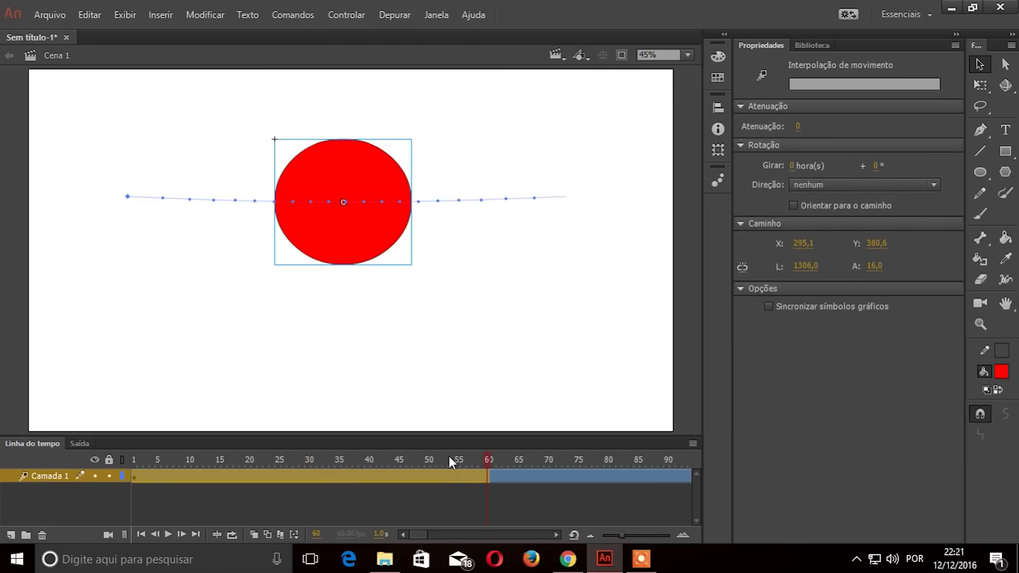
pyautogui.click(502, 499)
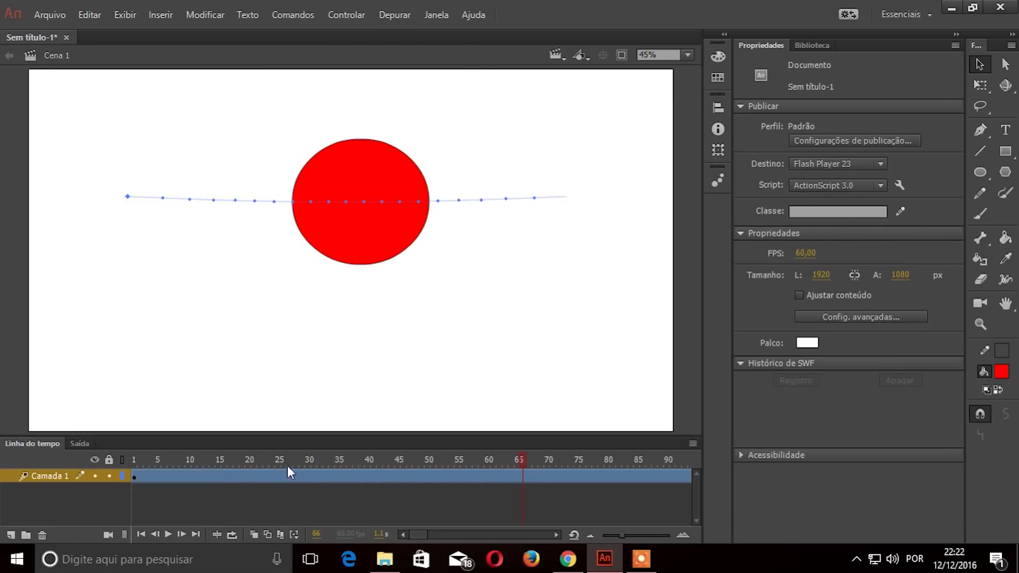
pyautogui.press('Return')
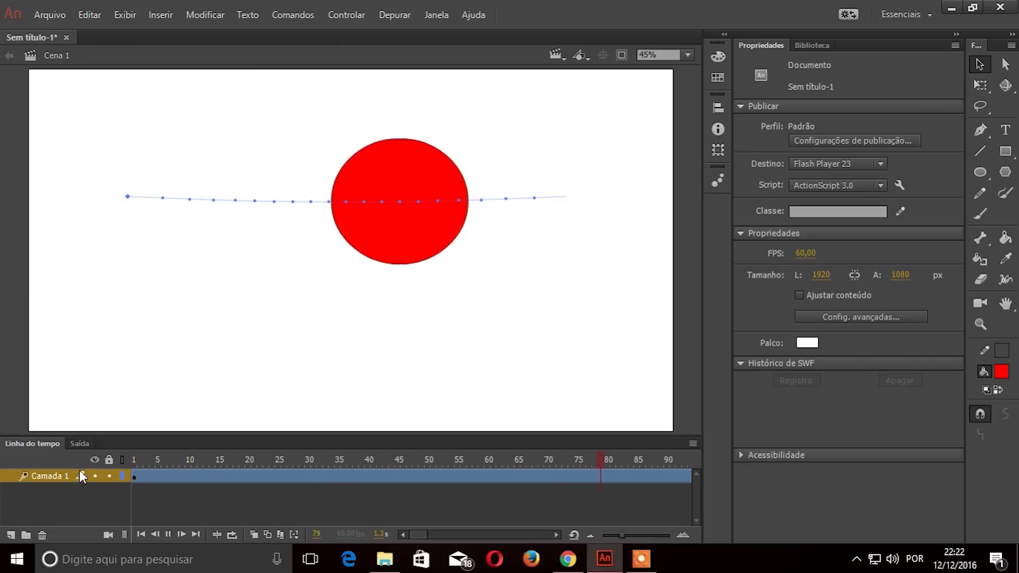
pyautogui.press('Return')
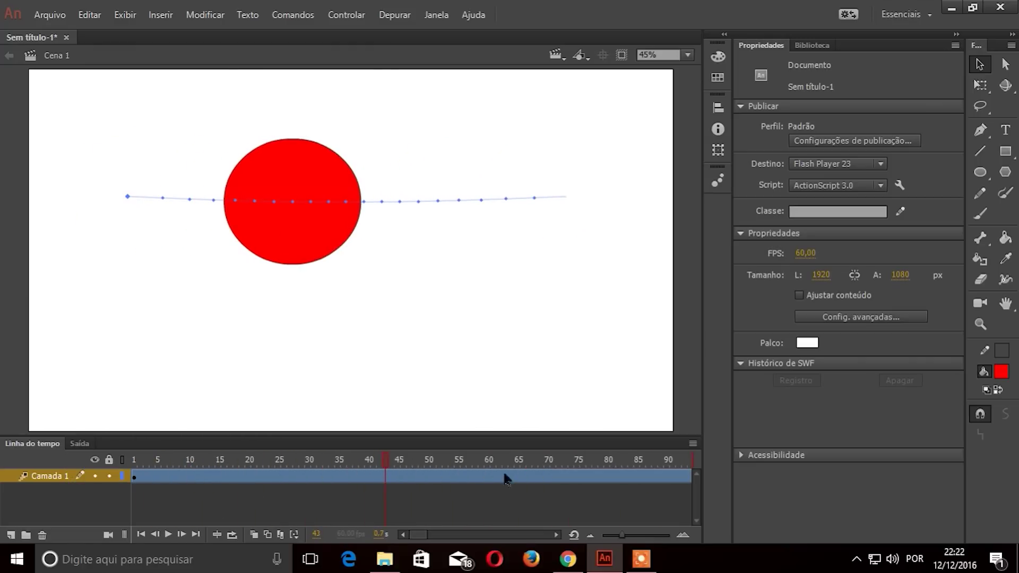
# - Shorten the Camada 1 tween by removing frames 53 to 72 and then frames 46 to 67
pyautogui.click(552, 476)
pyautogui.rightClick(525, 476)
pyautogui.click(577, 127)
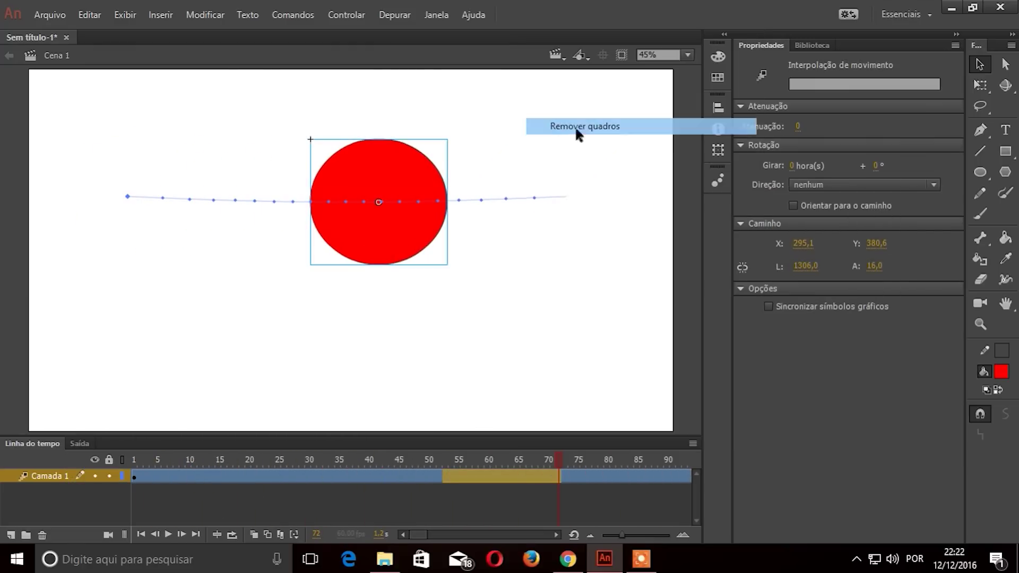
pyautogui.click(517, 475)
pyautogui.rightClick(528, 475)
pyautogui.moveTo(613, 148)
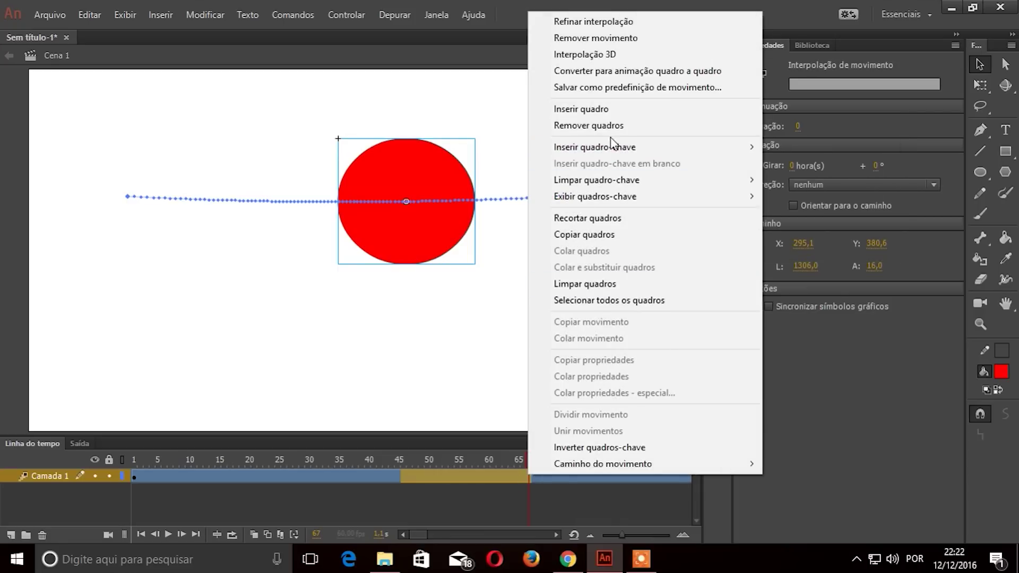
pyautogui.click(607, 125)
# - Play the shortened animation from frame 1 and again from frame 21
pyautogui.moveTo(431, 461); pyautogui.dragTo(117, 460)
pyautogui.press('Return')
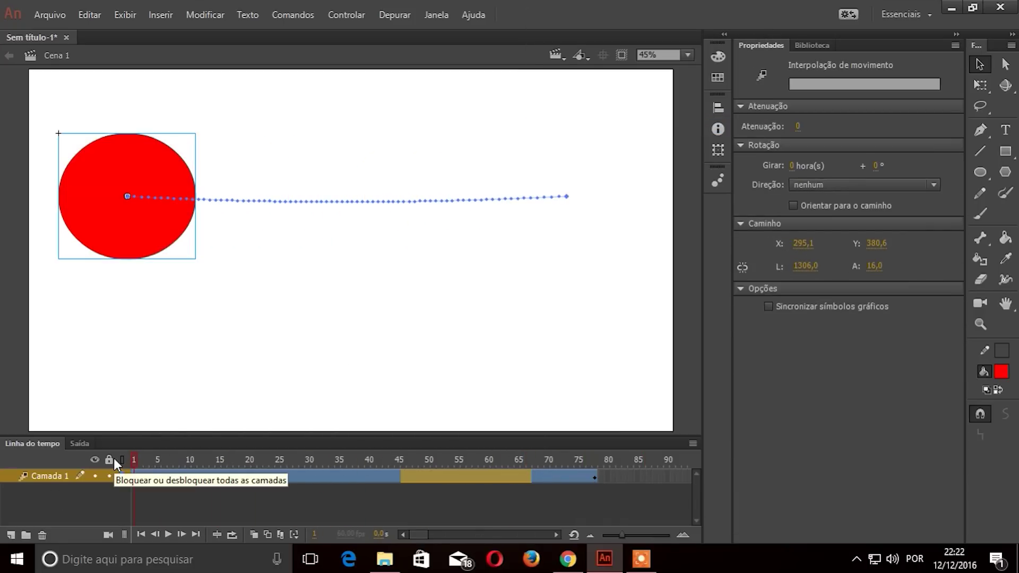
pyautogui.press('Return')
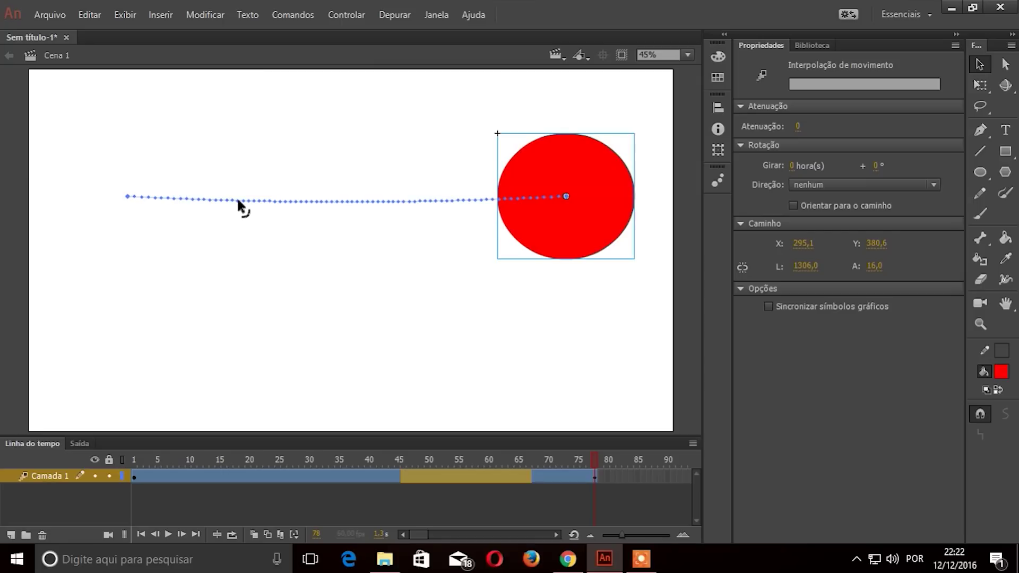
pyautogui.click(252, 456)
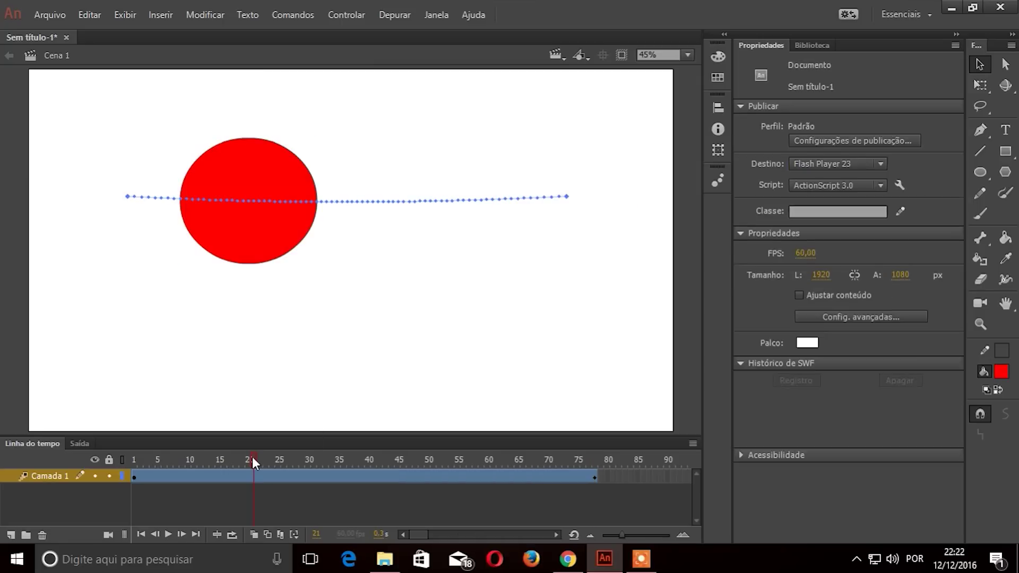
pyautogui.press('Return')
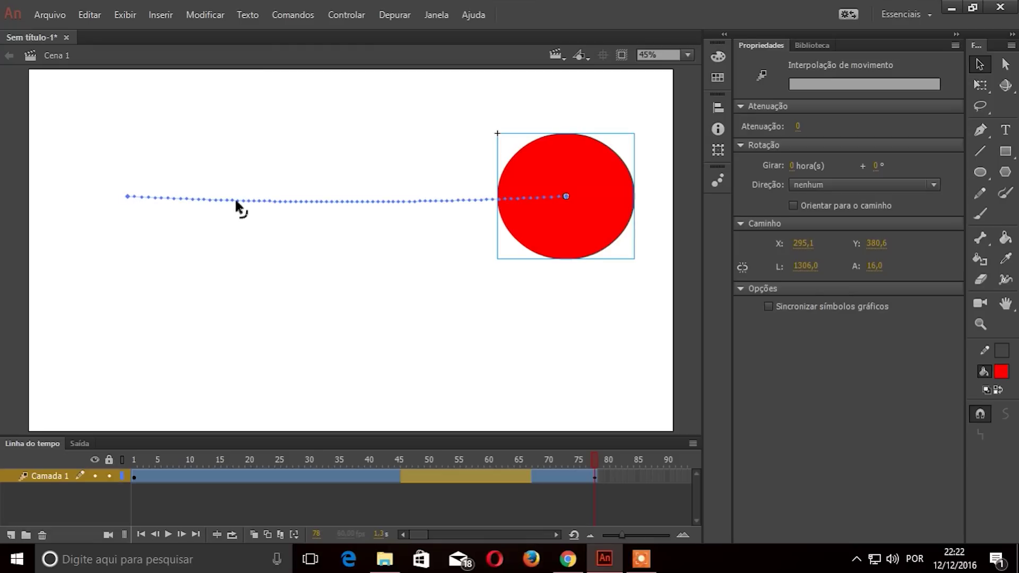
pyautogui.click(252, 457)
pyautogui.click(307, 498)
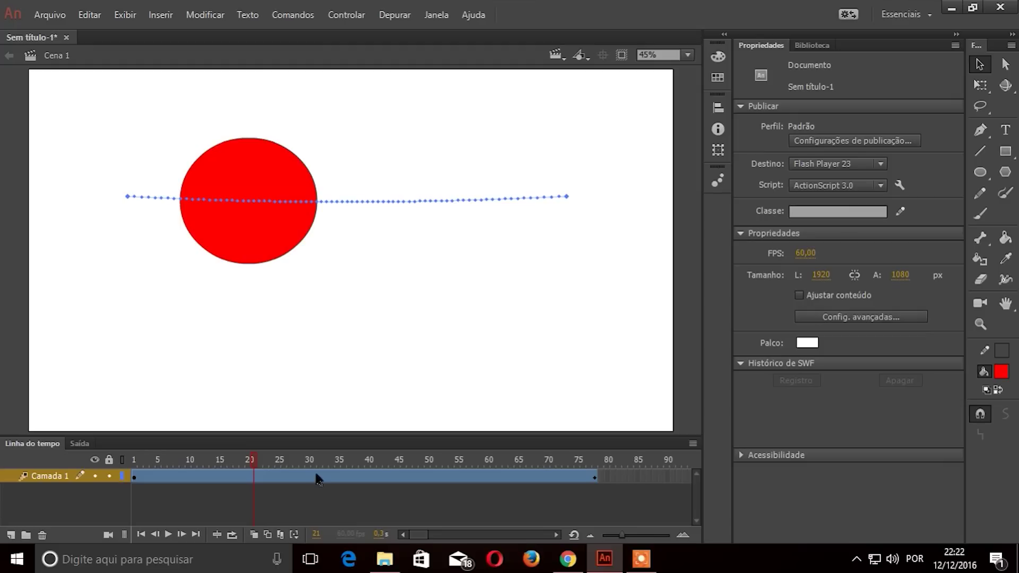
# - Check the circle's position at frame 35 and at the tween's first and last keyframes
pyautogui.click(337, 476)
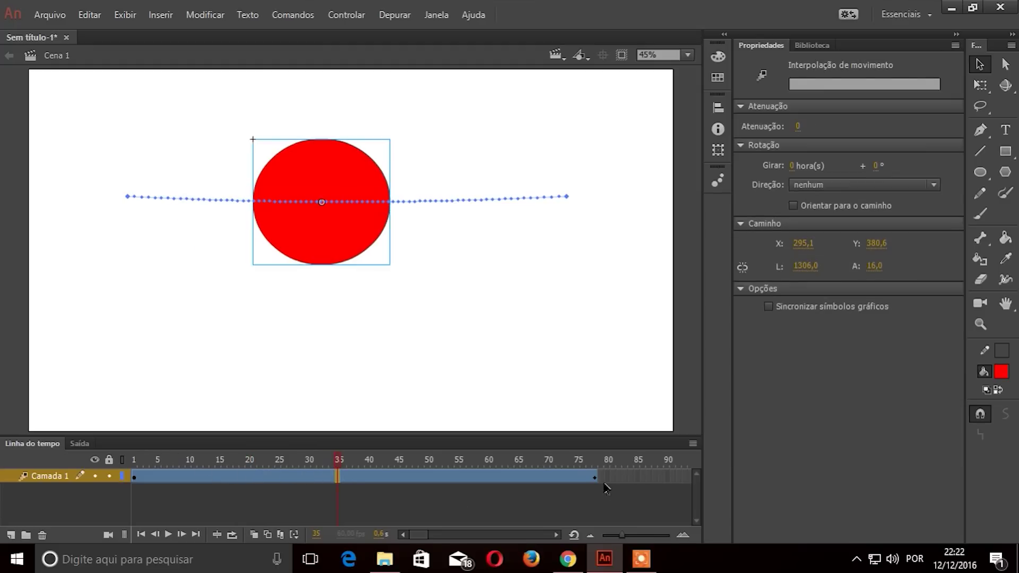
pyautogui.click(136, 479)
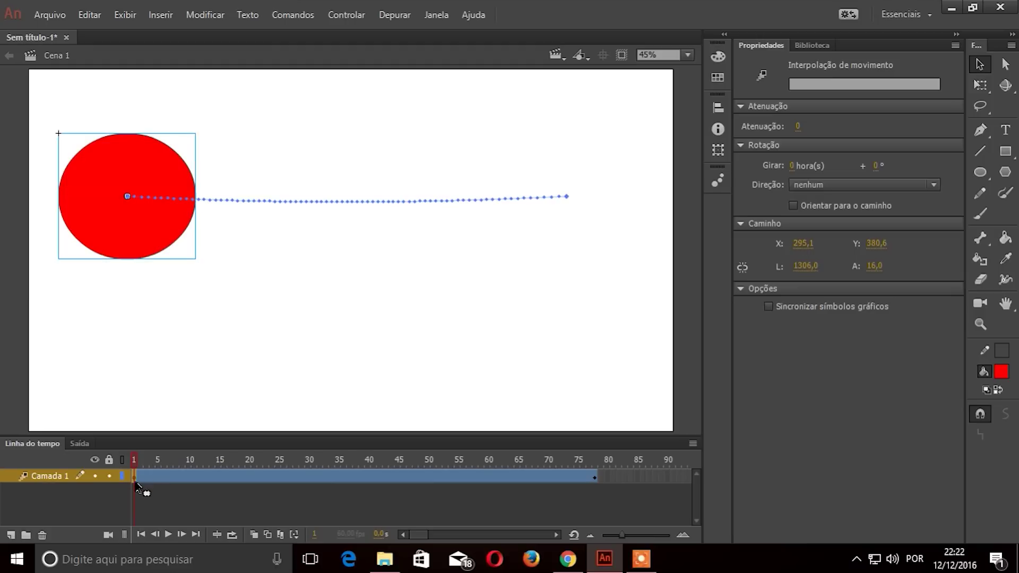
pyautogui.click(595, 477)
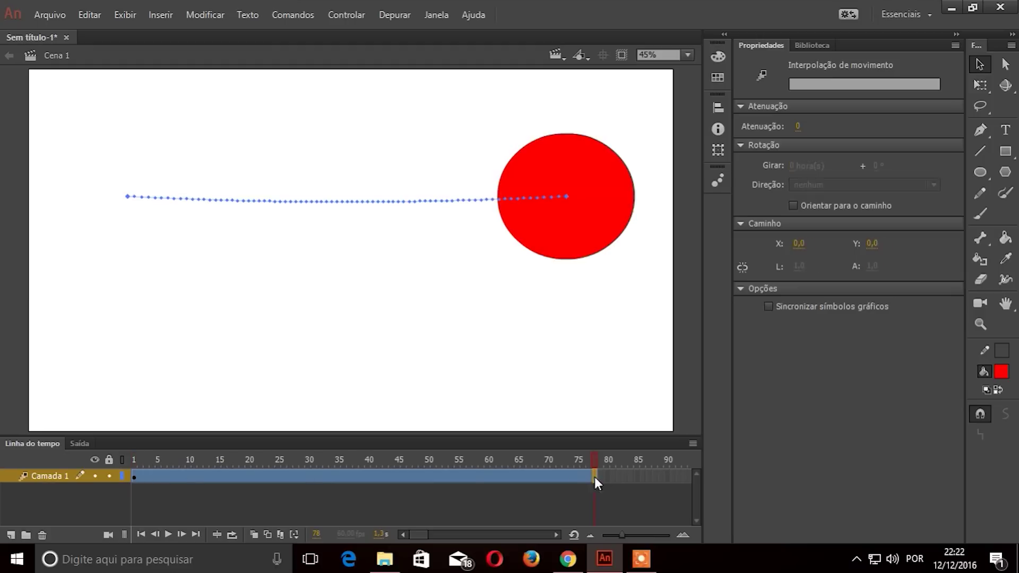
# - Open the Refinar interpolação motion editor for the Camada 1 tween
pyautogui.click(355, 476)
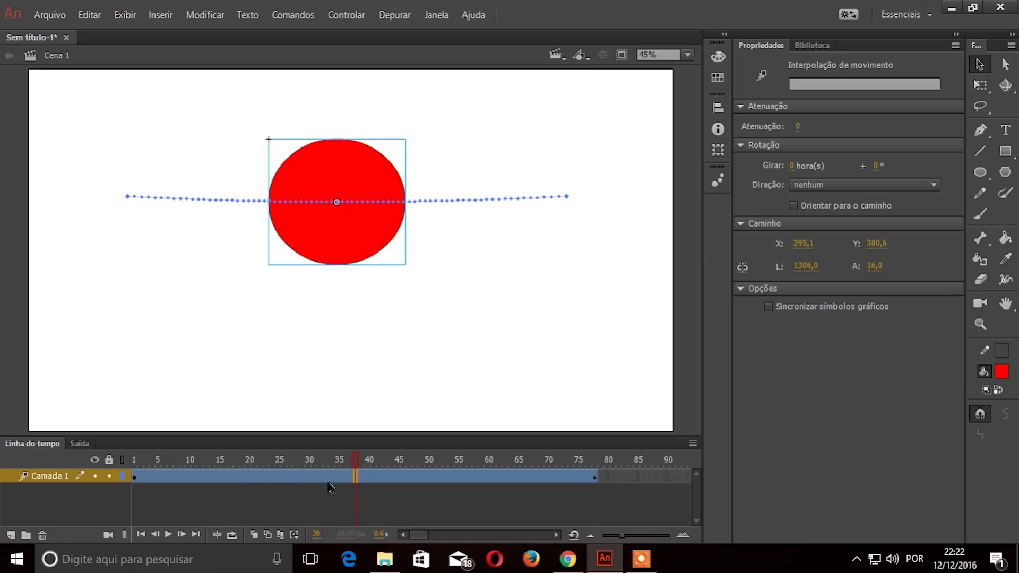
pyautogui.rightClick(328, 475)
pyautogui.moveTo(329, 473)
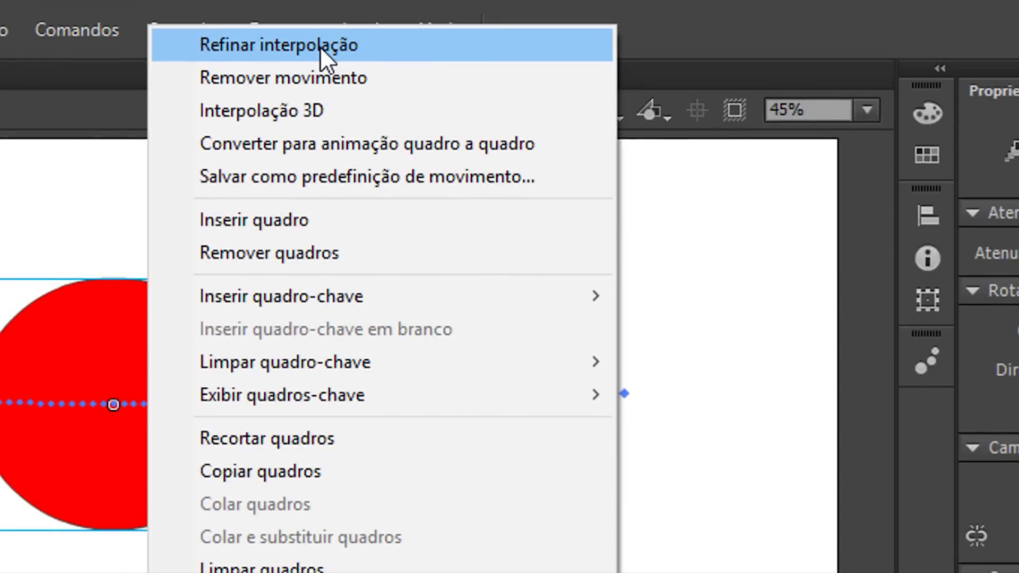
pyautogui.click(320, 47)
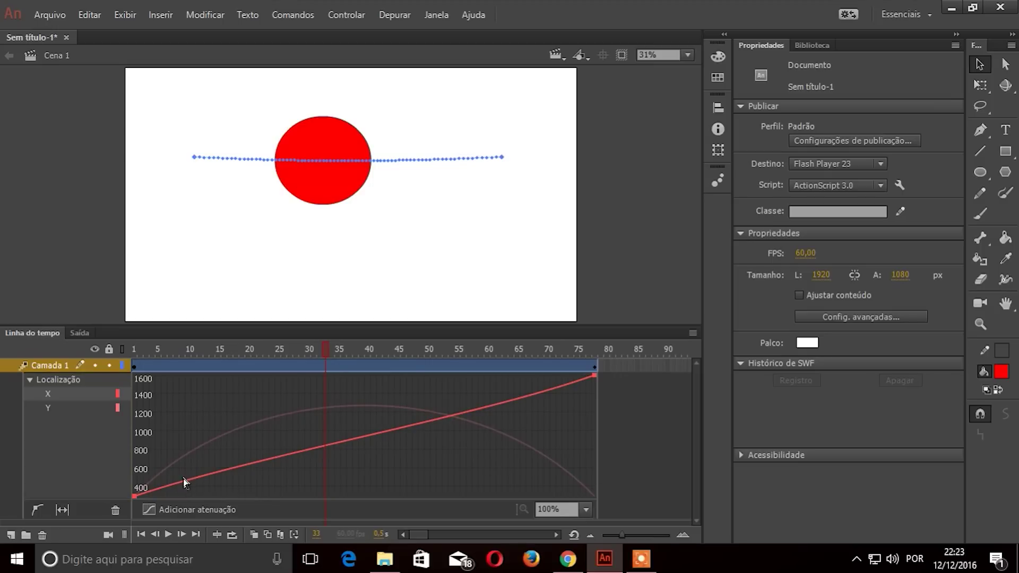
# - Ease the X location curve in and out by adjusting its start and end handles so both ends flatten
pyautogui.click(282, 480)
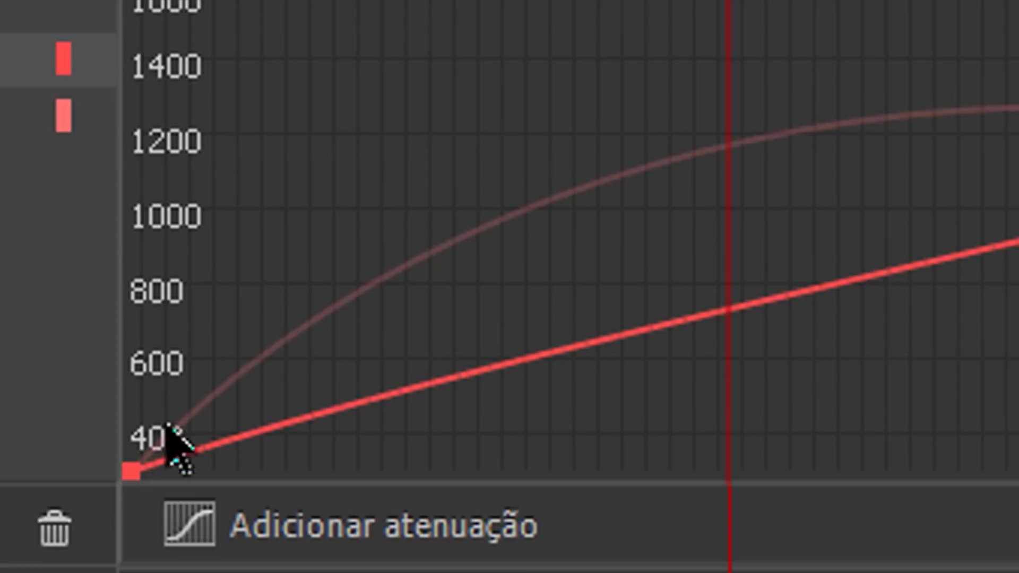
pyautogui.click(155, 472)
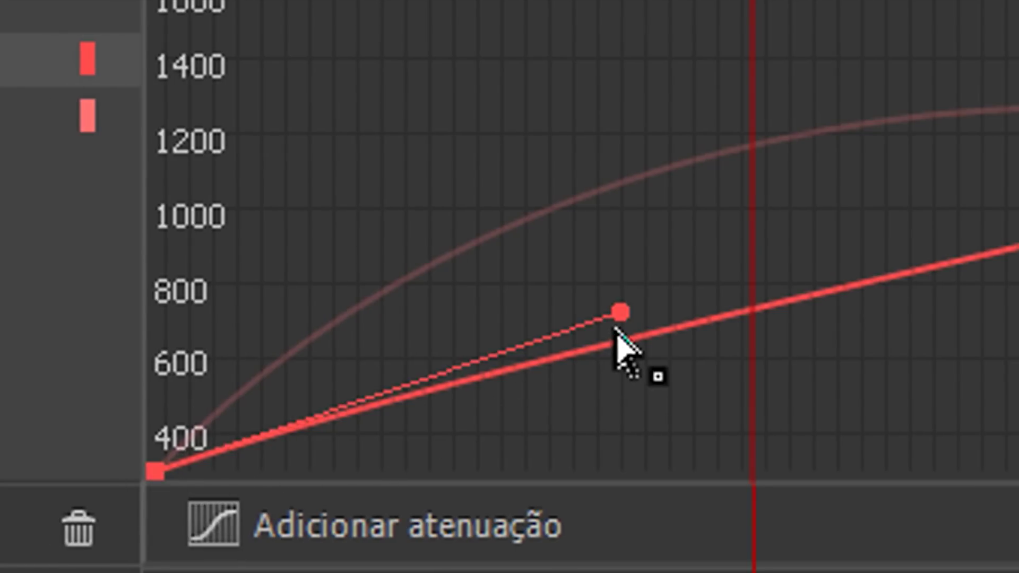
pyautogui.moveTo(620, 314); pyautogui.dragTo(661, 497)
pyautogui.moveTo(623, 381); pyautogui.dragTo(617, 300)
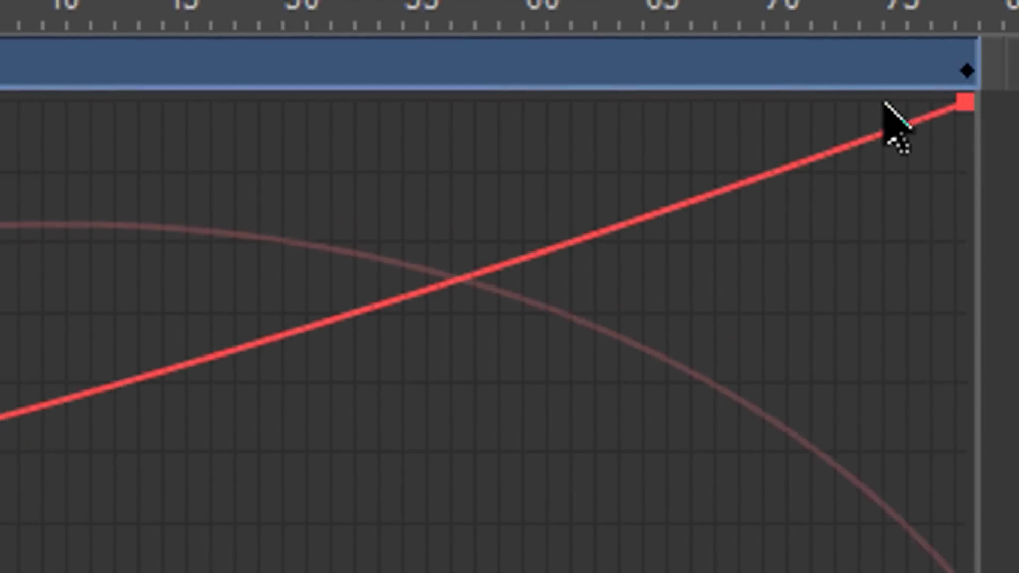
pyautogui.click(873, 113)
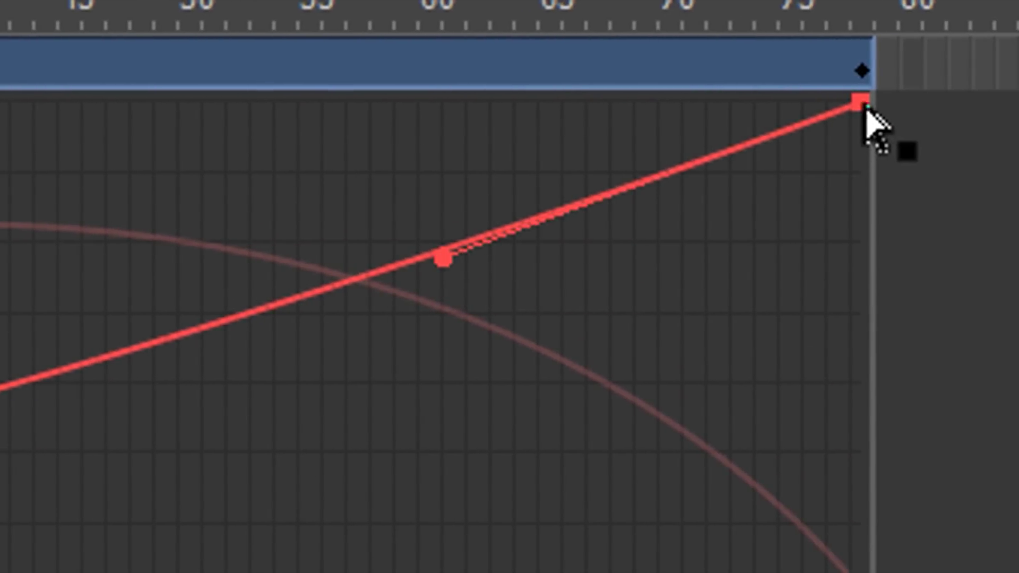
pyautogui.moveTo(449, 265); pyautogui.dragTo(421, 455)
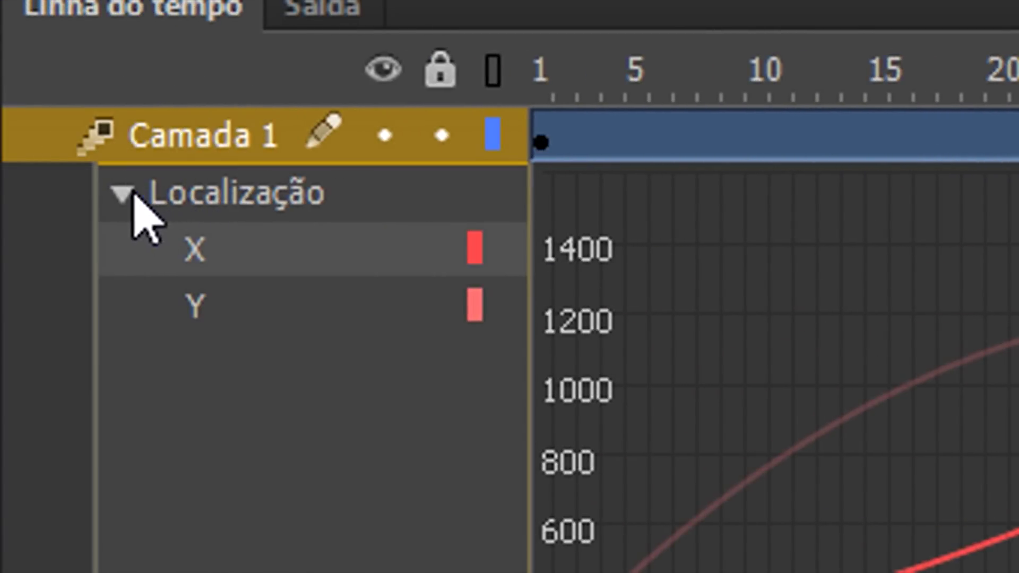
# - Collapse the Localização properties and close the Refinar interpolação motion editor for the Camada 1 tween
pyautogui.click(128, 194)
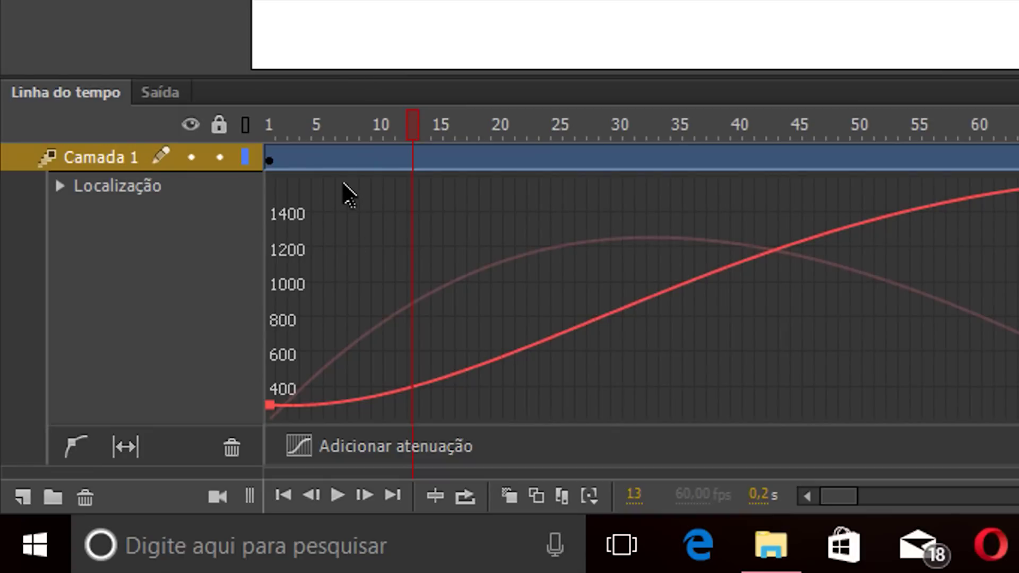
pyautogui.click(378, 161)
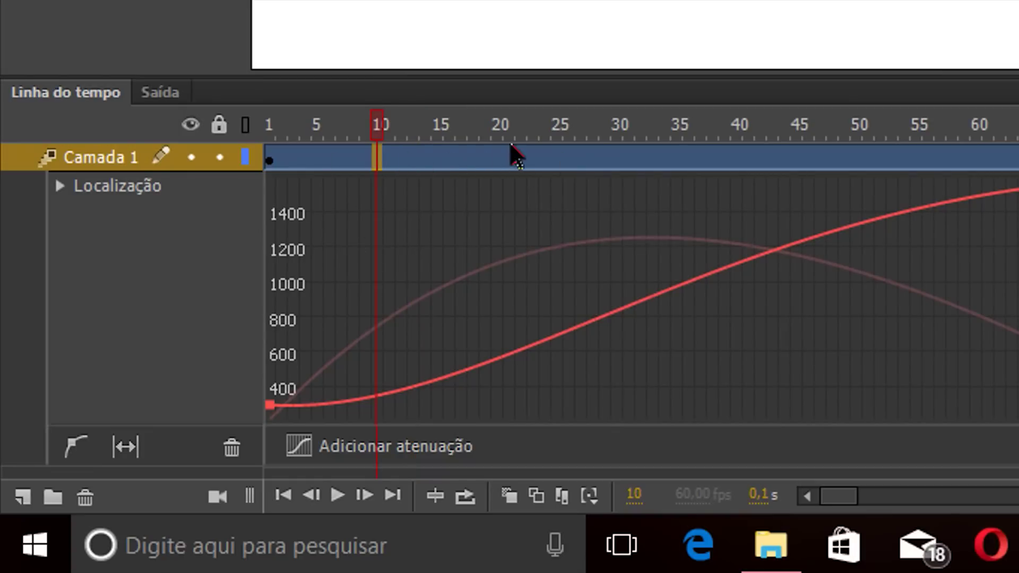
pyautogui.rightClick(590, 159)
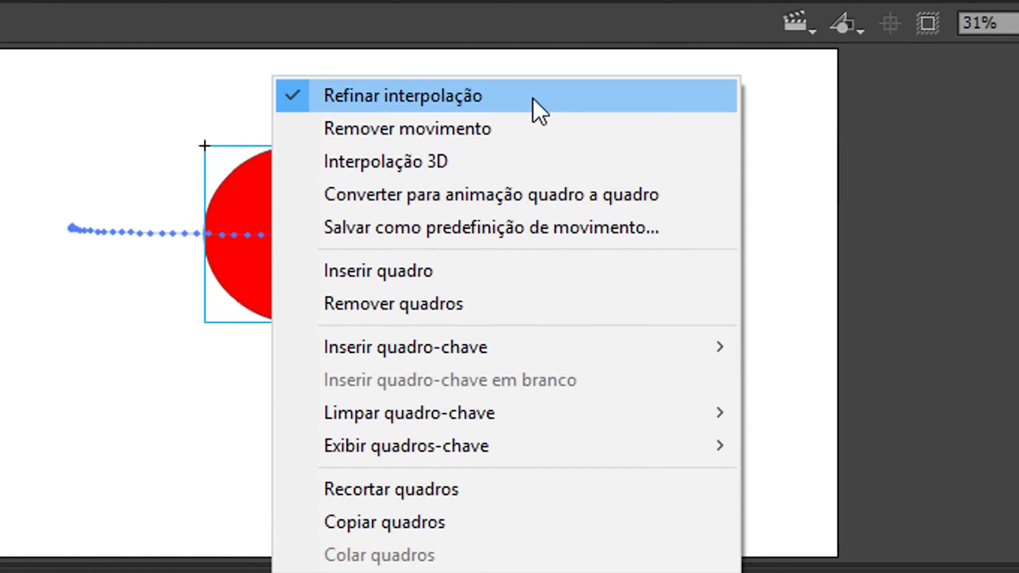
pyautogui.click(533, 99)
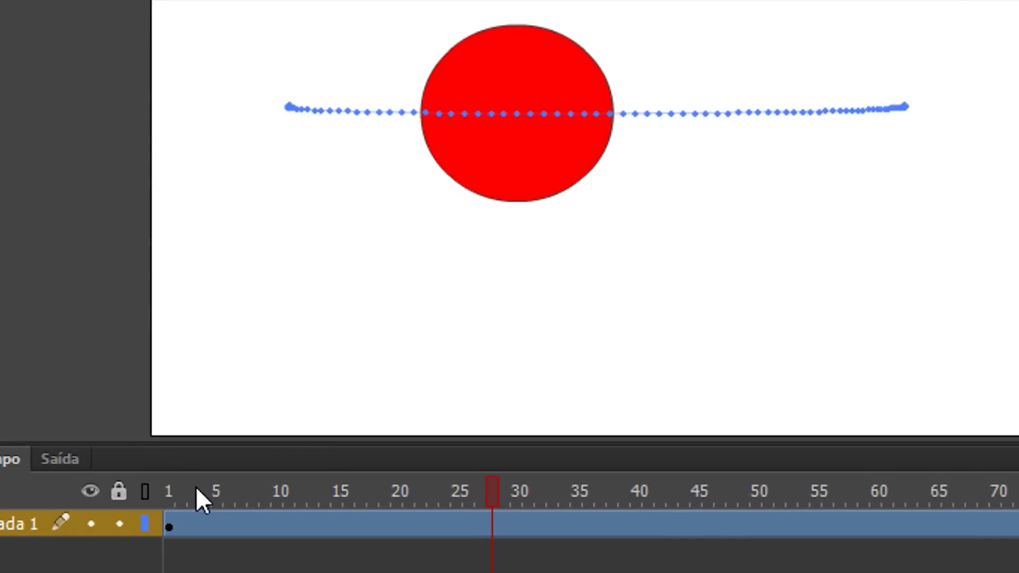
# - Play the eased circle animation twice from frame 1
pyautogui.click(164, 490)
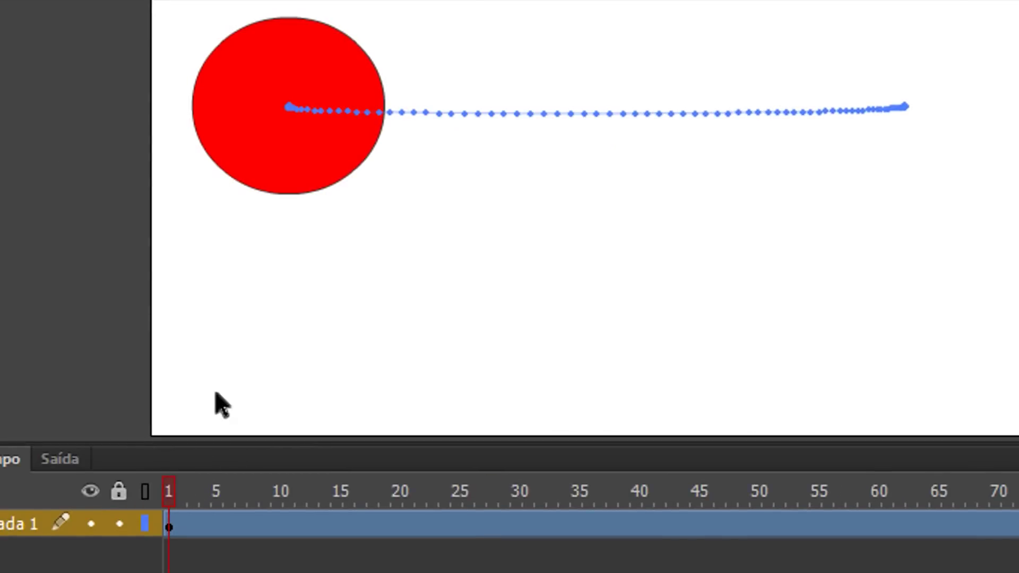
pyautogui.press('Return')
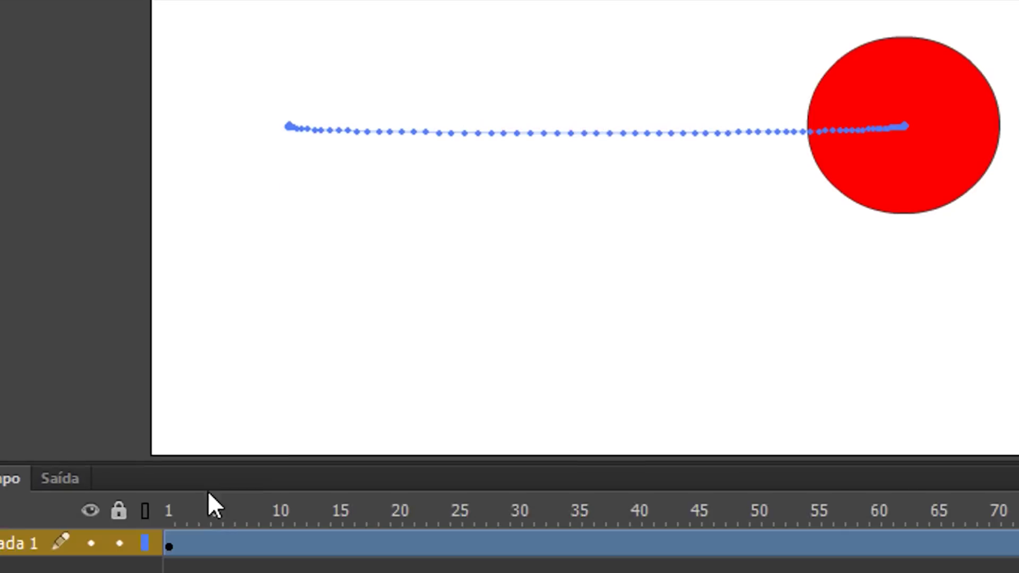
pyautogui.click(159, 489)
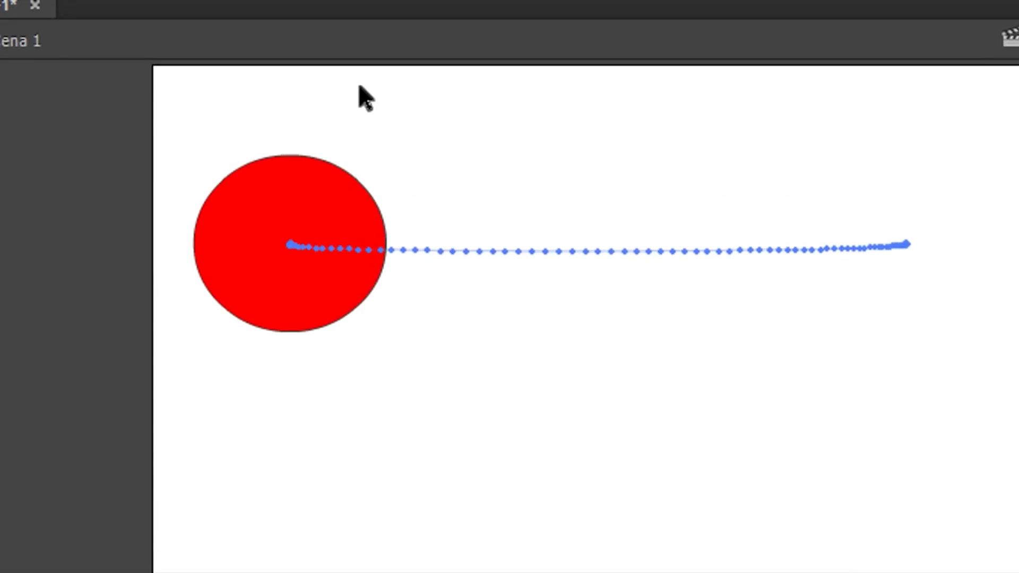
pyautogui.press('Return')
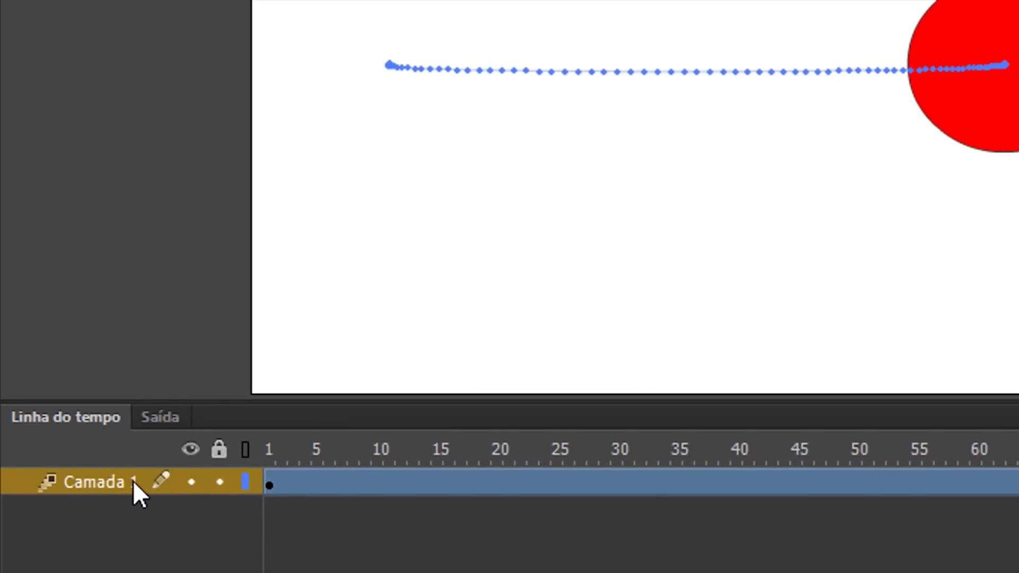
# - Reopen Refinar interpolação, lengthen both end handles of the X location curve for stronger easing, and play from frame 1
pyautogui.rightClick(320, 472)
pyautogui.click(434, 83)
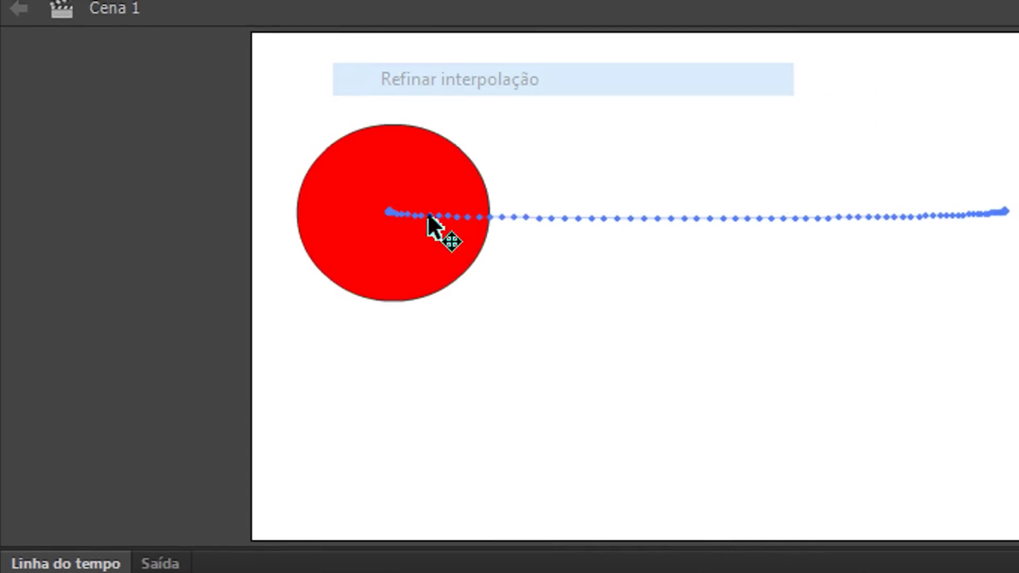
pyautogui.click(271, 547)
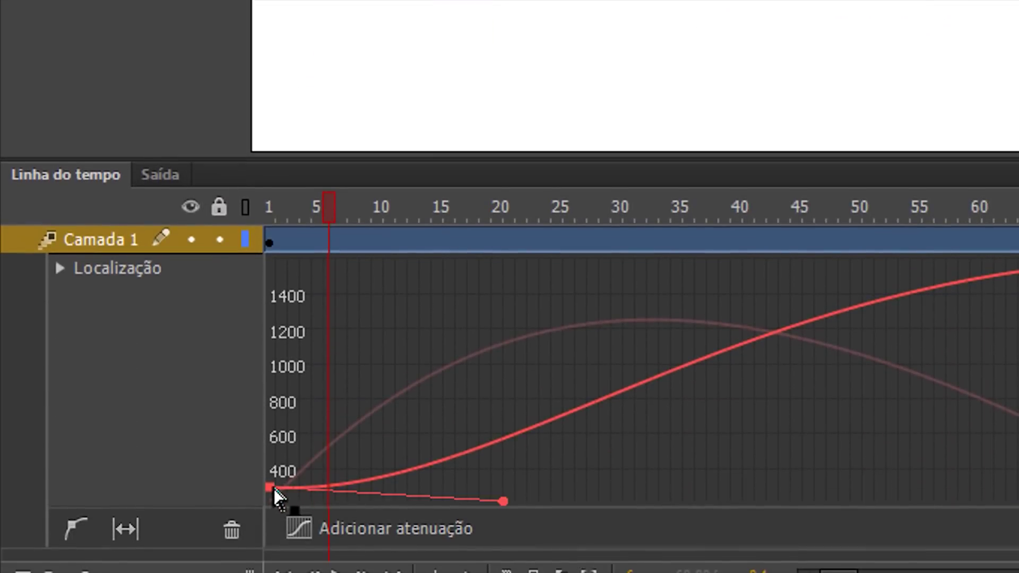
pyautogui.moveTo(502, 483); pyautogui.dragTo(869, 325)
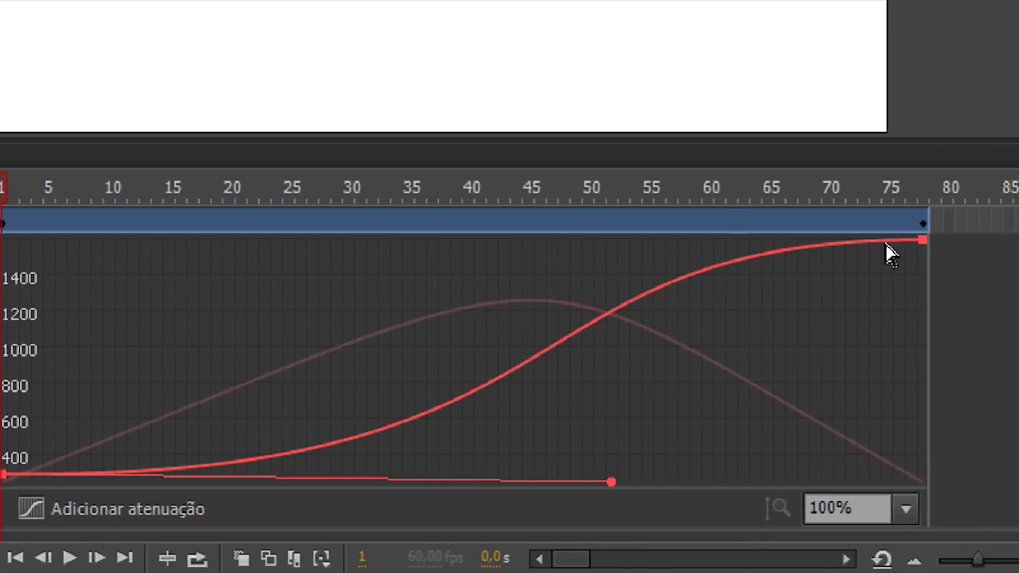
pyautogui.click(873, 242)
pyautogui.moveTo(442, 245); pyautogui.dragTo(139, 244)
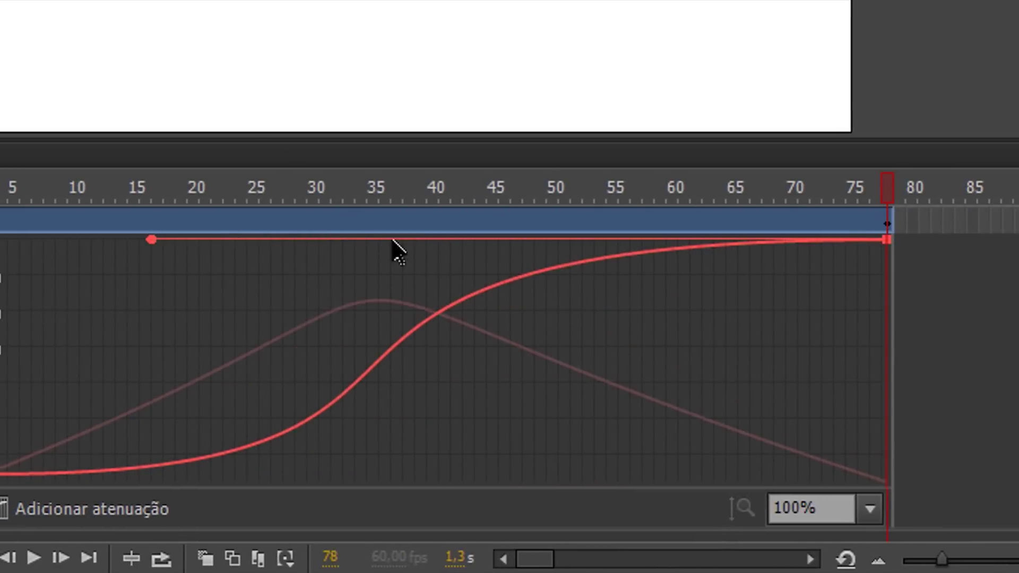
pyautogui.click(155, 201)
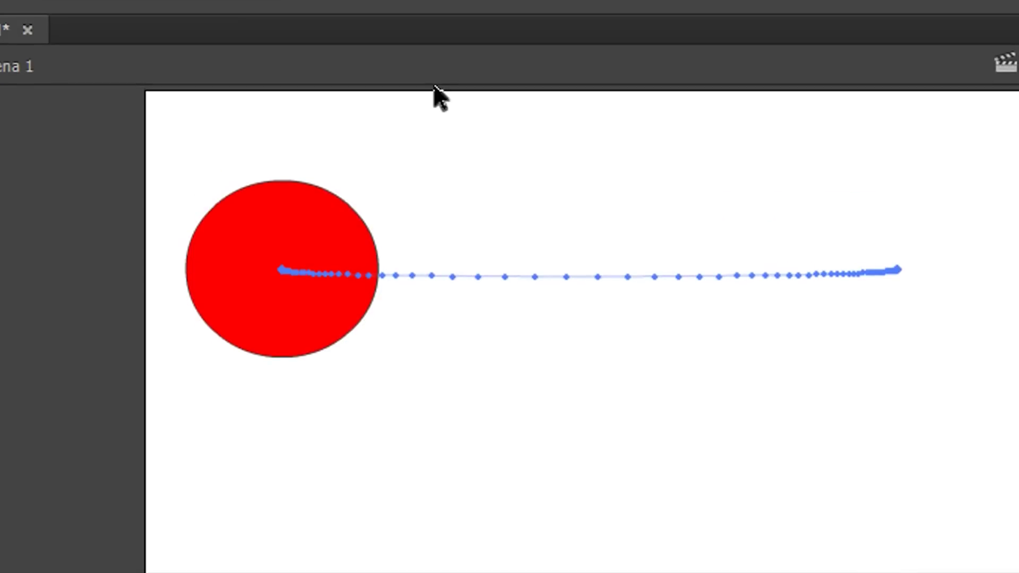
pyautogui.press('Return')
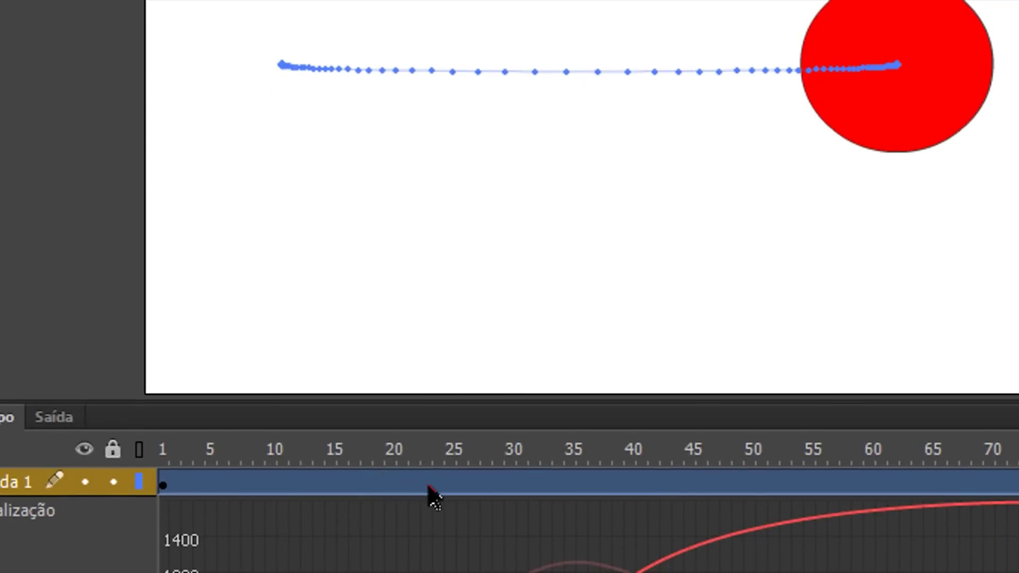
# - Close the Refinar interpolação editor, replay the animation, and reduce the timeline's height to give the stage more room
pyautogui.rightClick(430, 487)
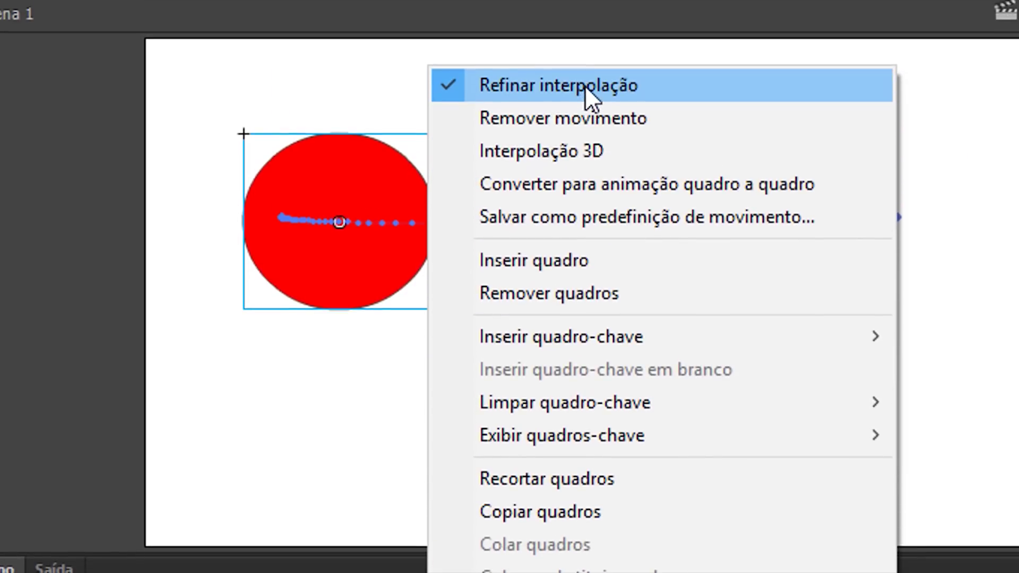
pyautogui.click(586, 86)
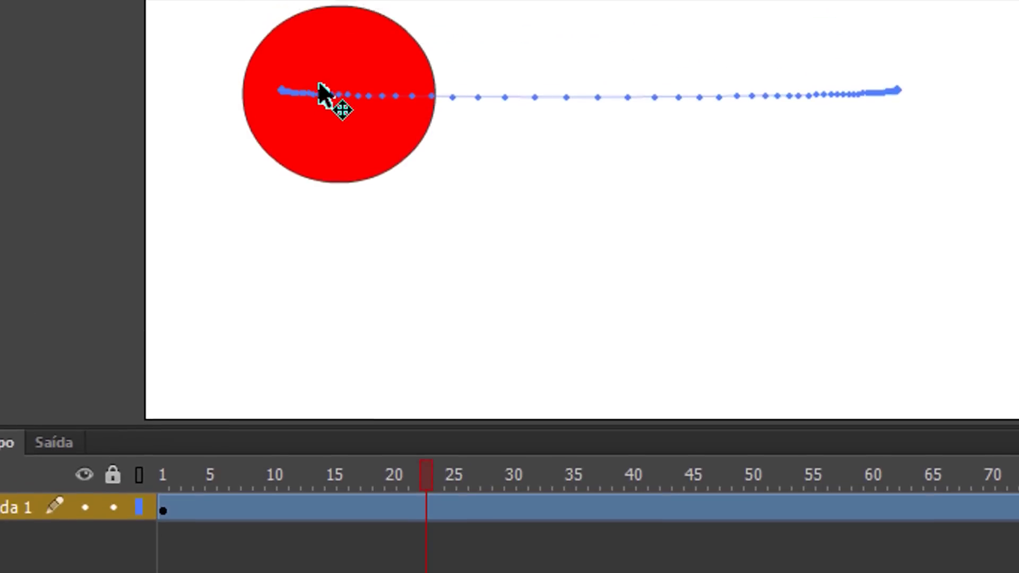
pyautogui.press('Return')
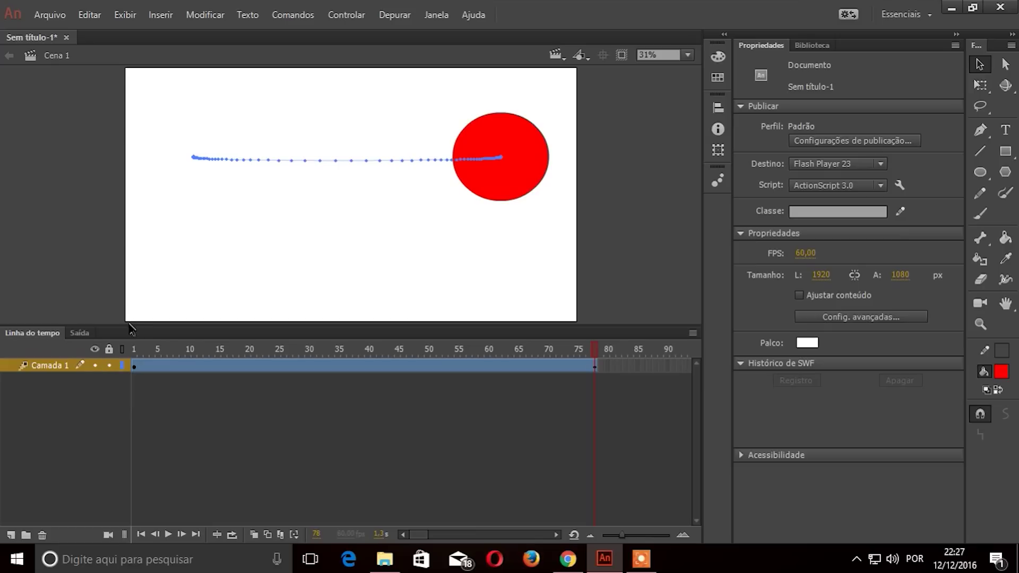
pyautogui.moveTo(132, 335); pyautogui.dragTo(136, 454)
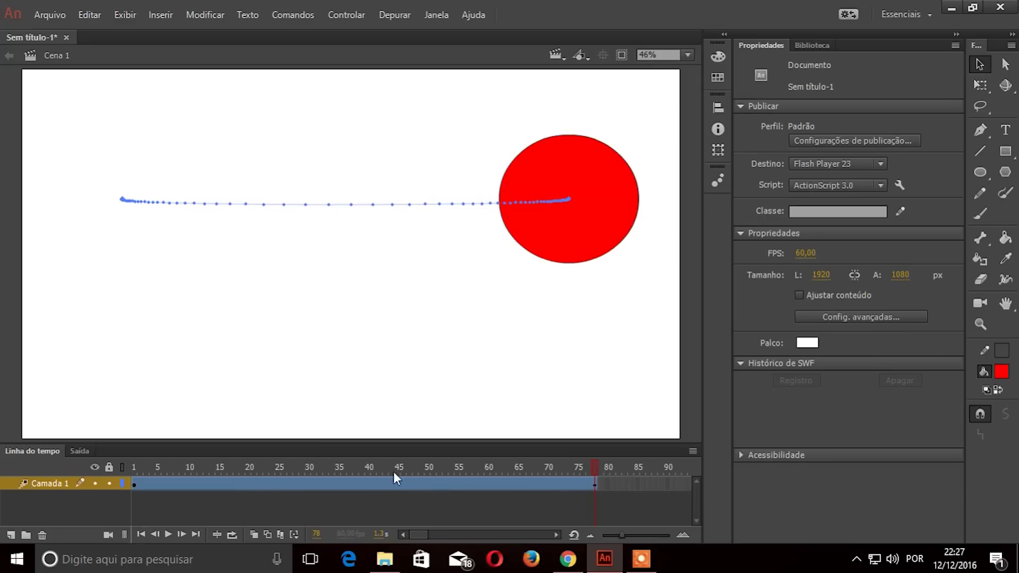
# - Insert a Posição keyframe at frame 40 with the circle moved to the stage's lower middle, and preview the curved path from frame 1
pyautogui.click(383, 483)
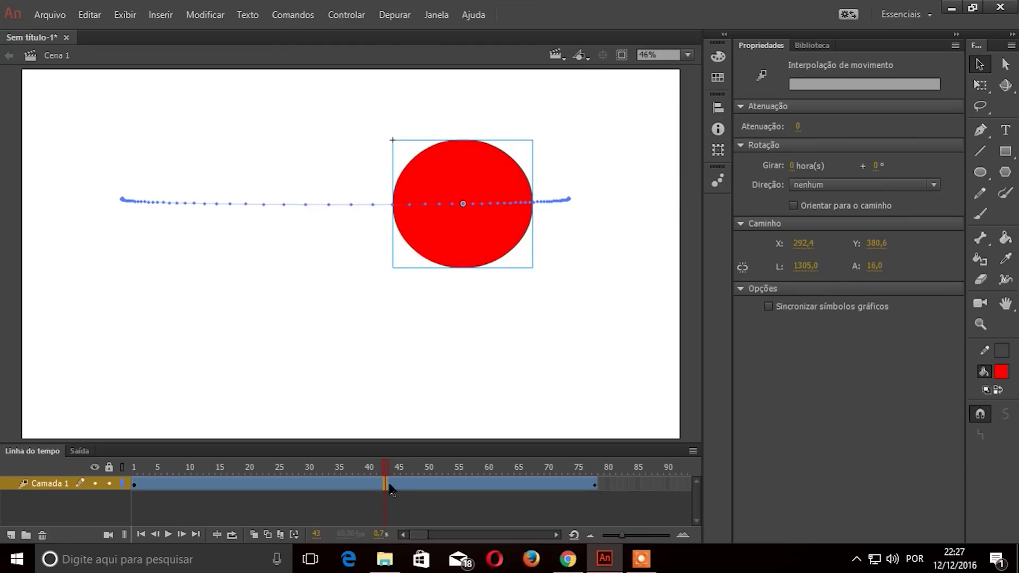
pyautogui.click(369, 483)
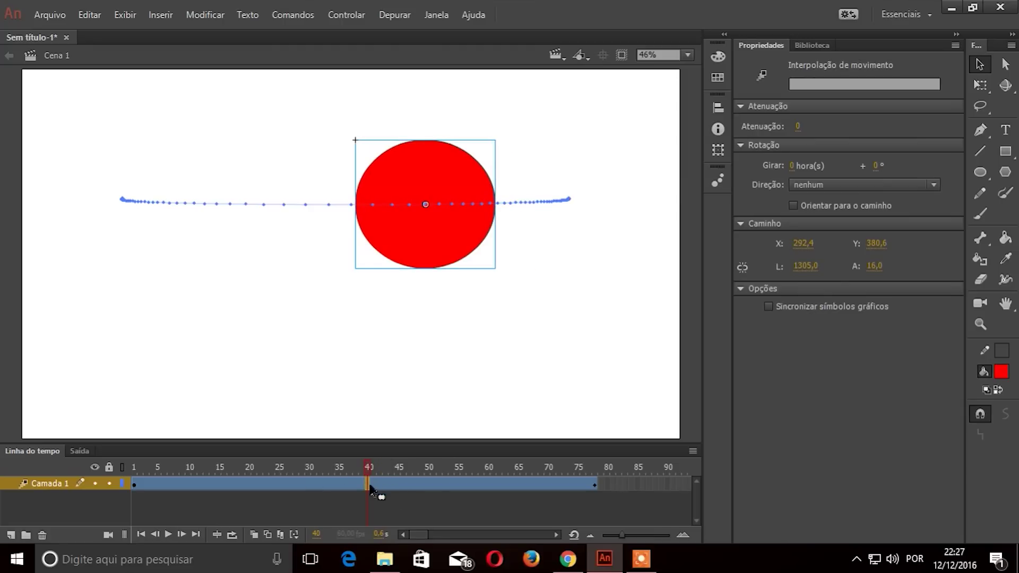
pyautogui.rightClick(367, 484)
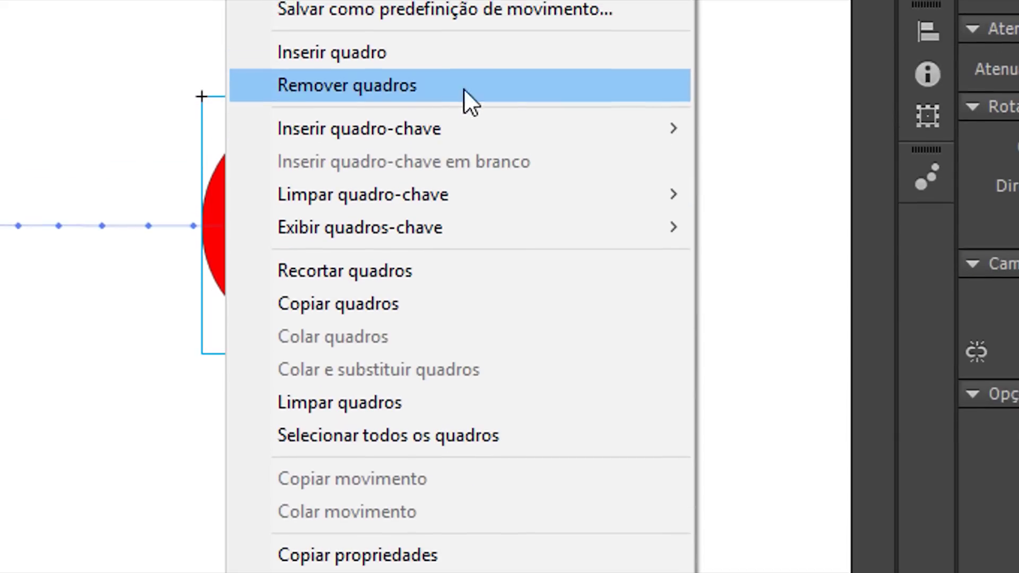
pyautogui.moveTo(522, 134)
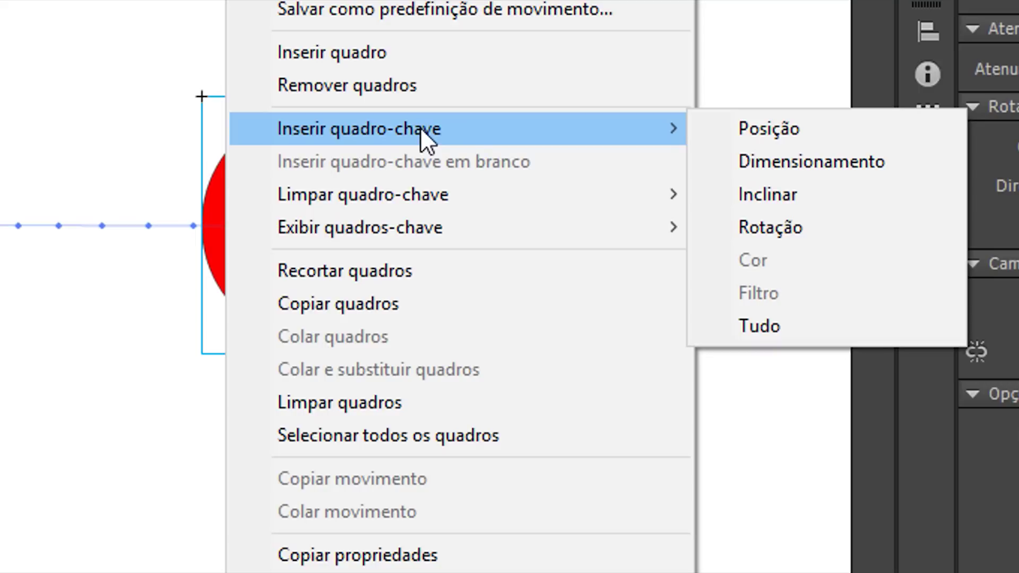
pyautogui.click(728, 129)
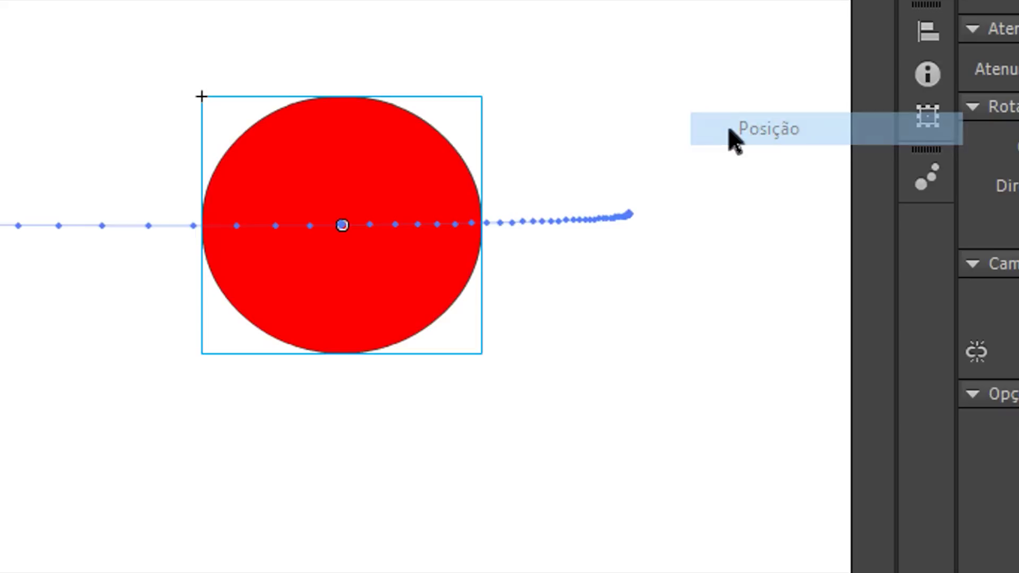
pyautogui.moveTo(386, 275); pyautogui.dragTo(256, 523)
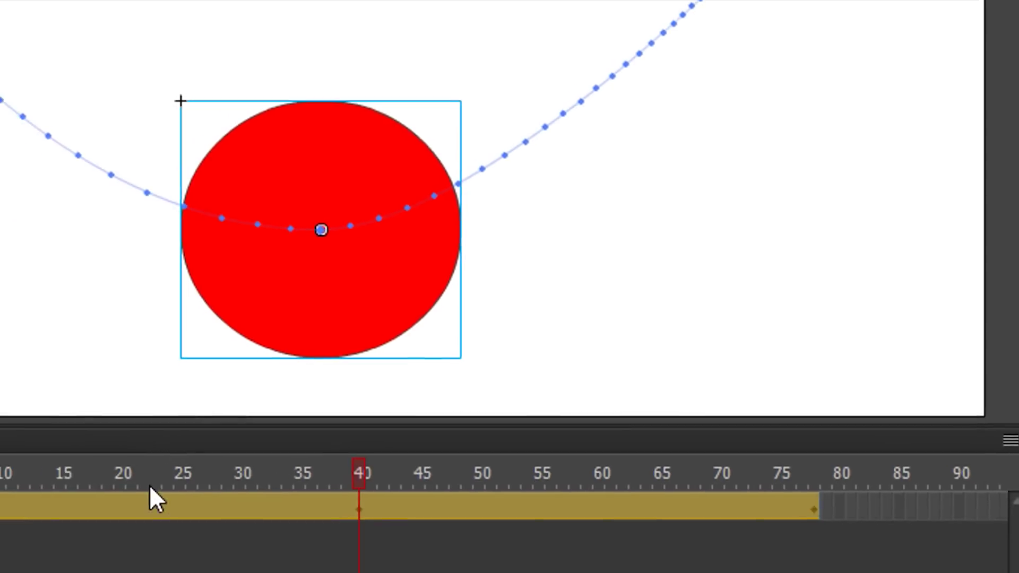
pyautogui.click(159, 475)
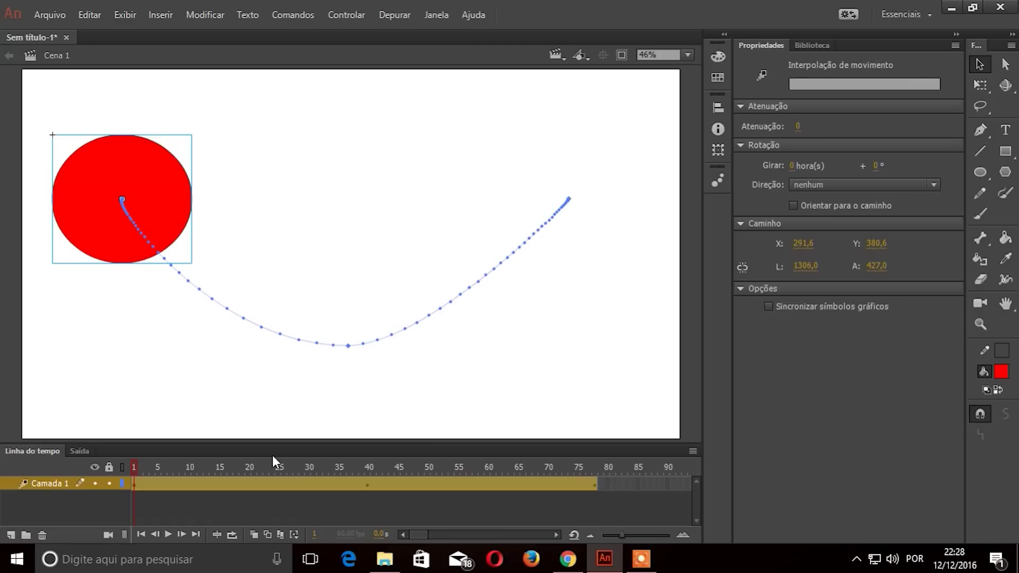
pyautogui.press('Return')
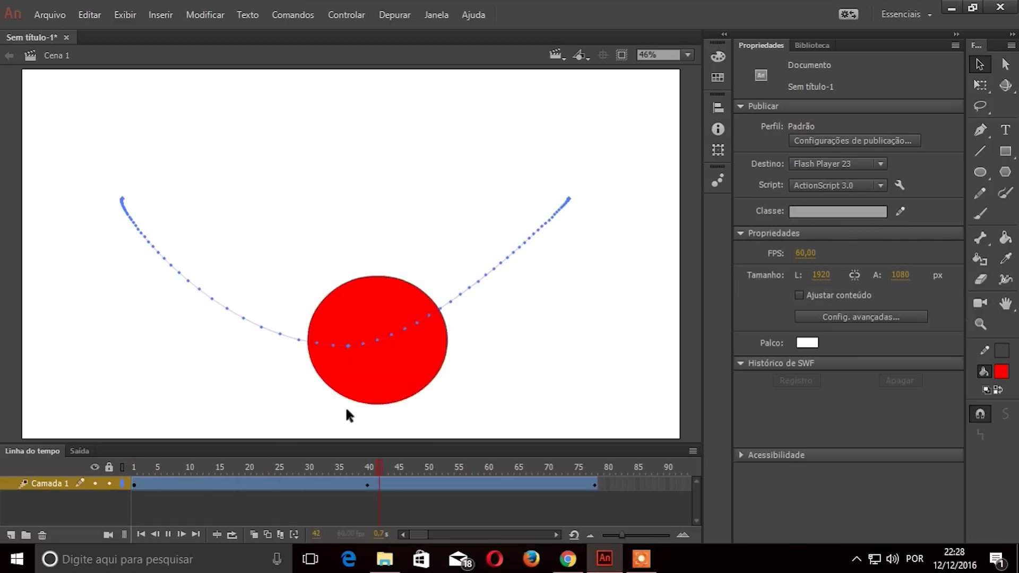
# - Insert a Dimensionamento keyframe at frame 50 of the Camada 1 tween
pyautogui.click(387, 485)
pyautogui.click(368, 485)
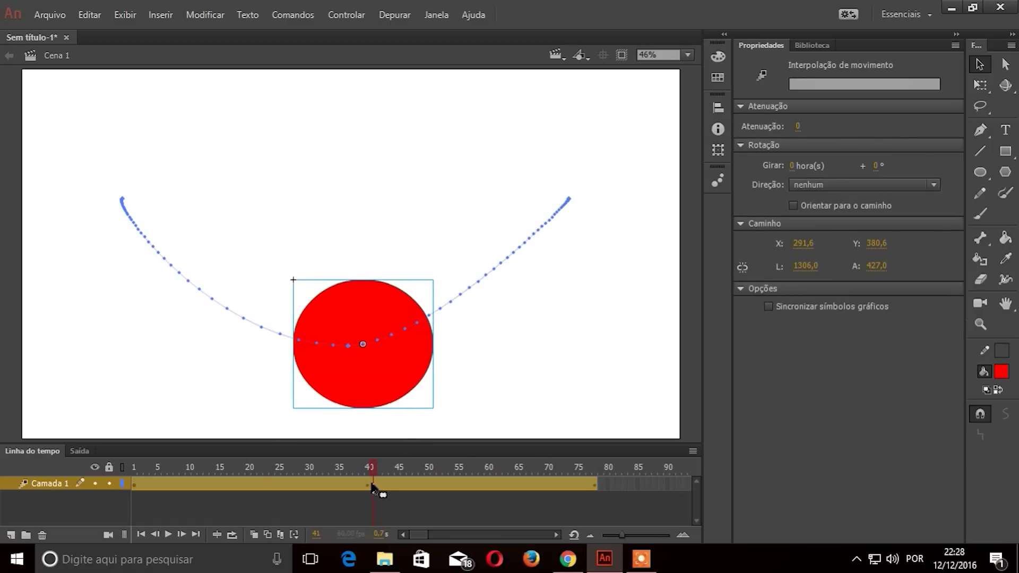
pyautogui.moveTo(372, 487); pyautogui.dragTo(415, 470)
pyautogui.click(427, 485)
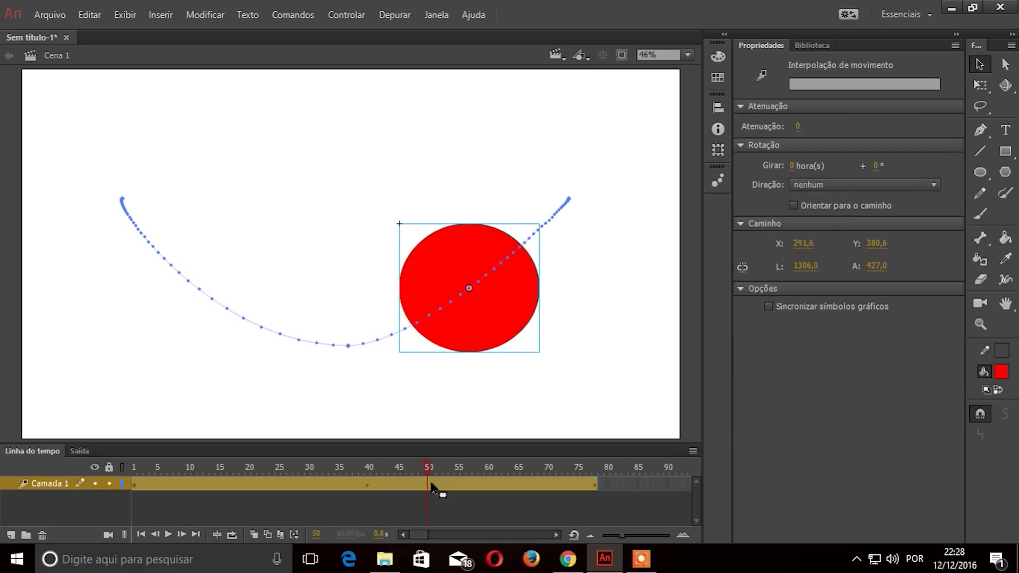
pyautogui.rightClick(429, 483)
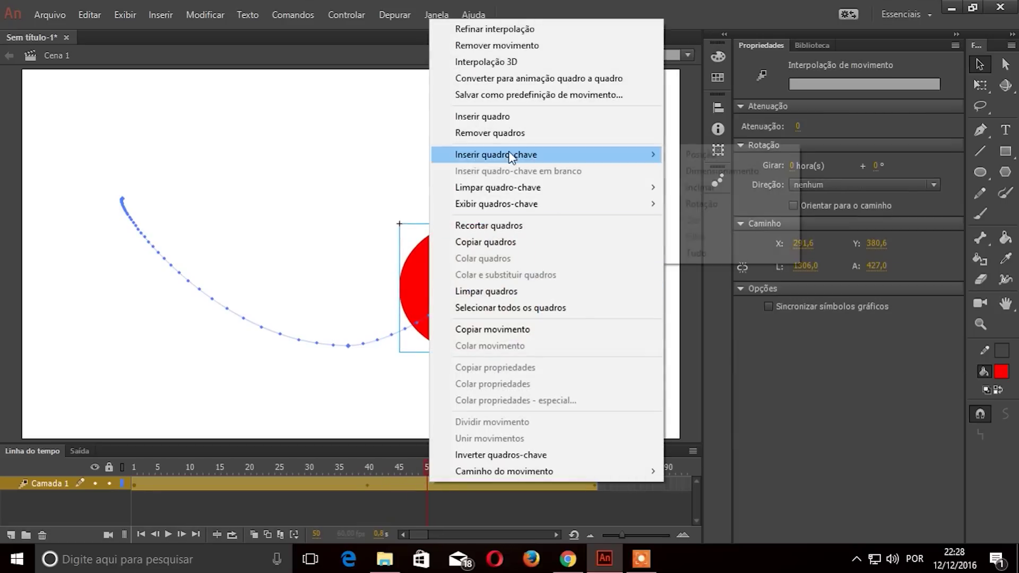
pyautogui.moveTo(516, 159)
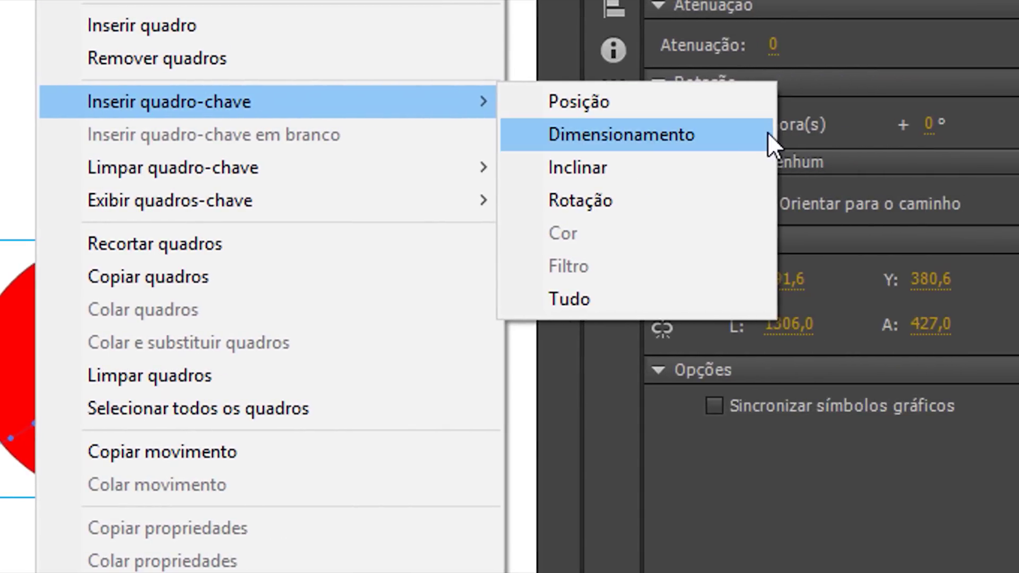
pyautogui.click(731, 133)
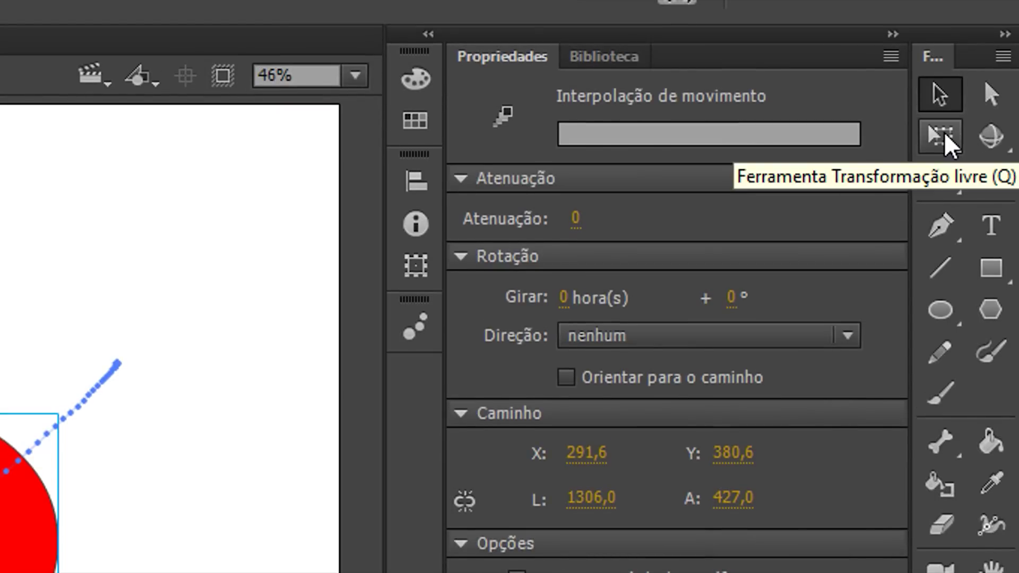
# - Shrink the circle about its centre to less than half its size at frame 50 with Free Transform, and play the animation
pyautogui.click(944, 134)
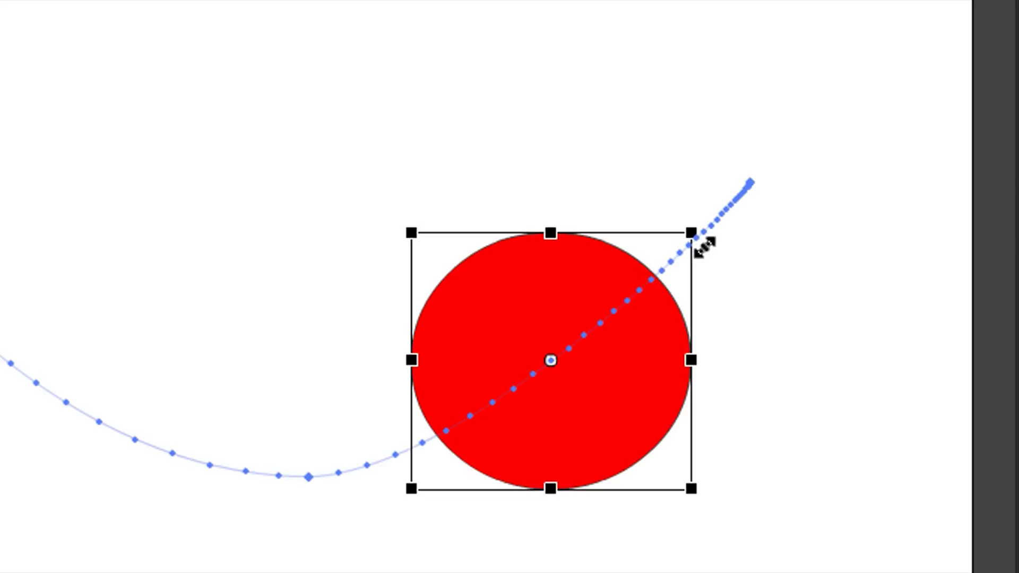
pyautogui.moveTo(700, 249); pyautogui.dragTo(616, 302)
pyautogui.scroll(-2, 758, 493)
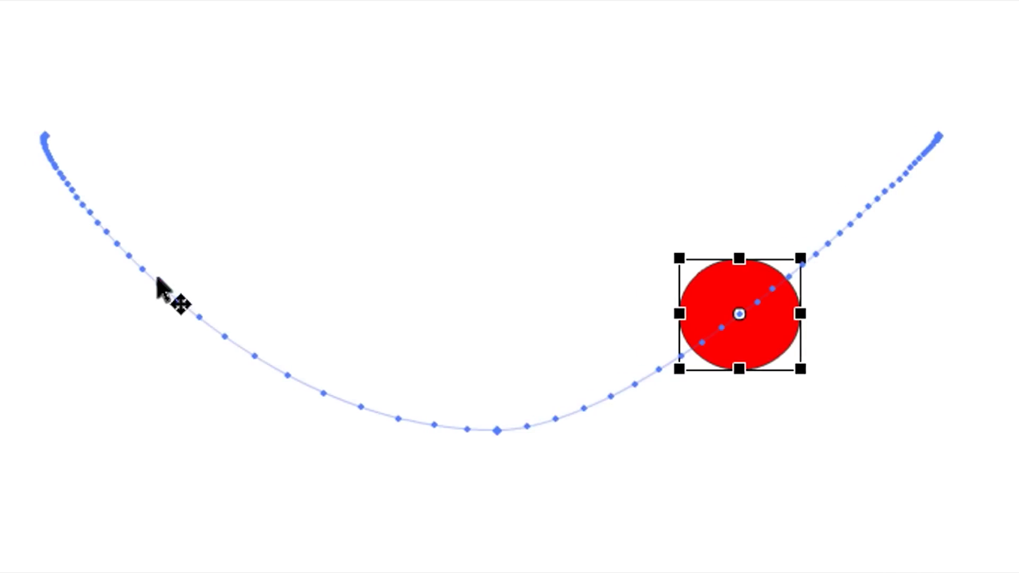
pyautogui.press('Return')
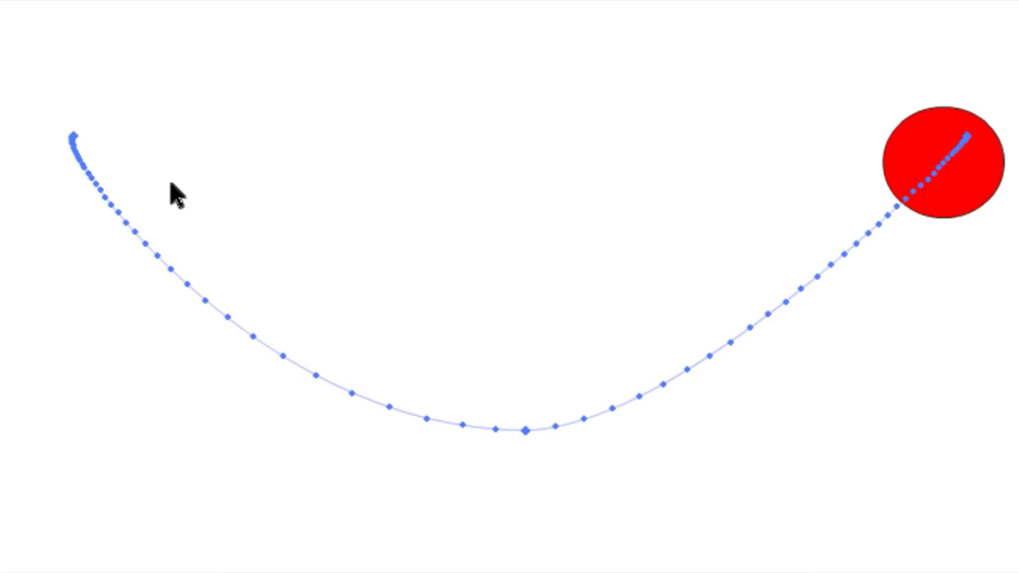
pyautogui.press('Return')
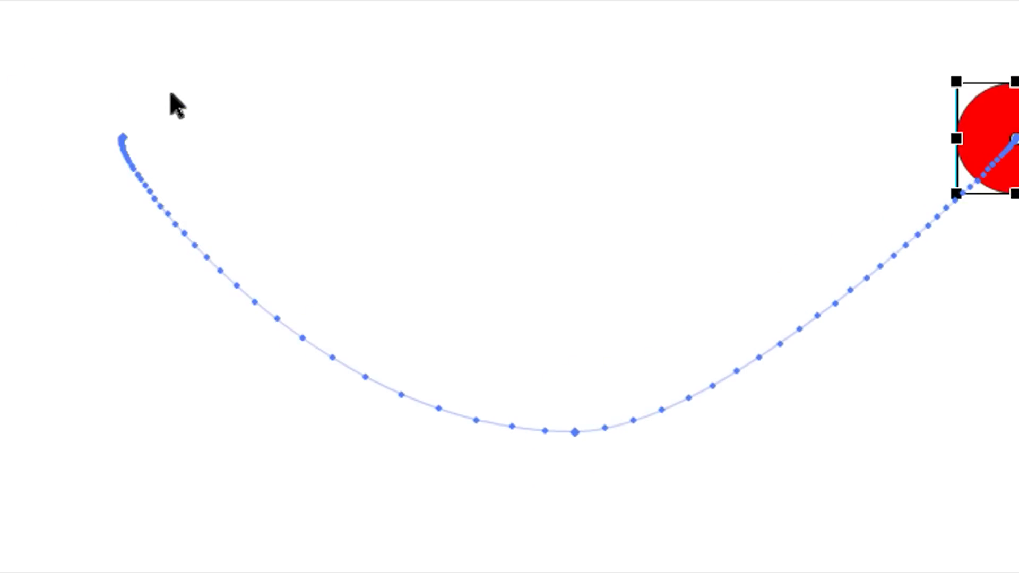
# - Insert an Inclinar keyframe at frame 61 of the Camada 1 tween
pyautogui.click(768, 488)
pyautogui.click(798, 496)
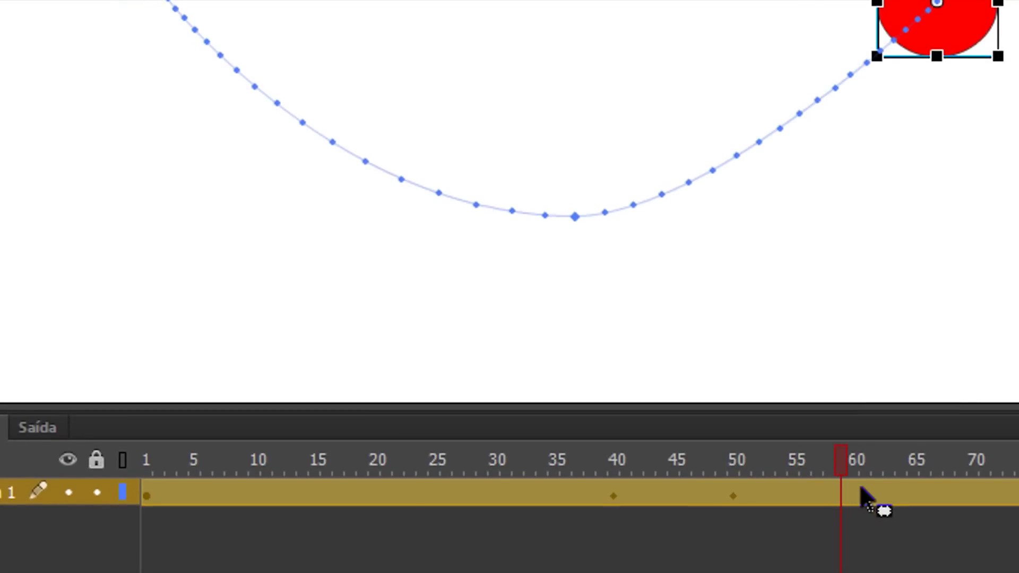
pyautogui.click(869, 491)
pyautogui.click(772, 494)
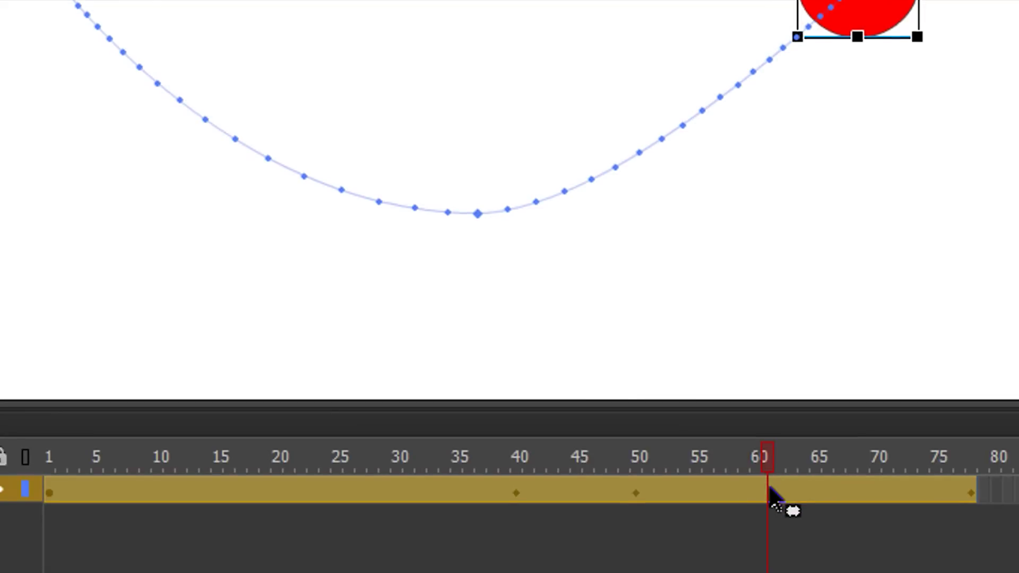
pyautogui.rightClick(772, 493)
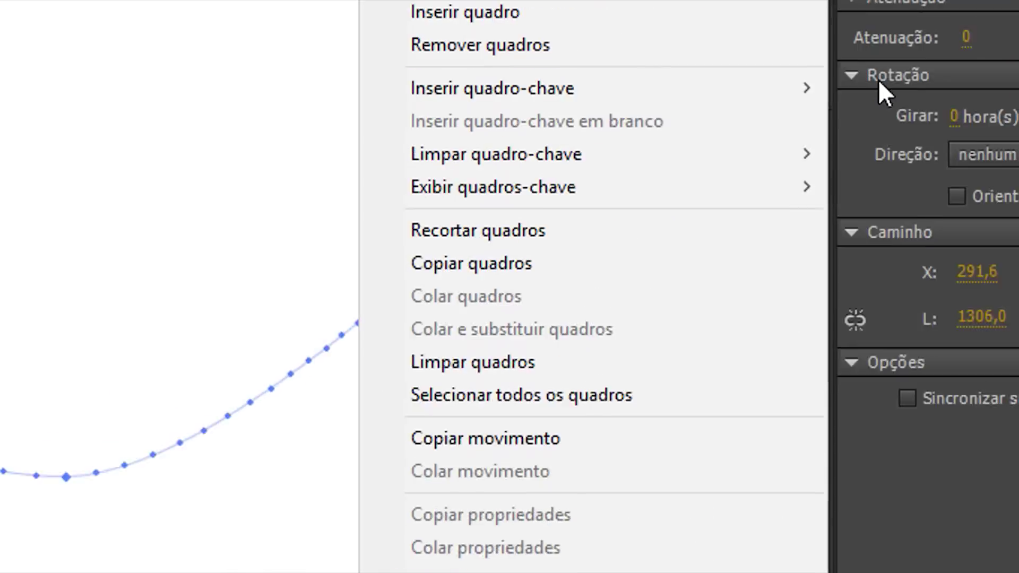
pyautogui.moveTo(718, 154)
pyautogui.click(870, 223)
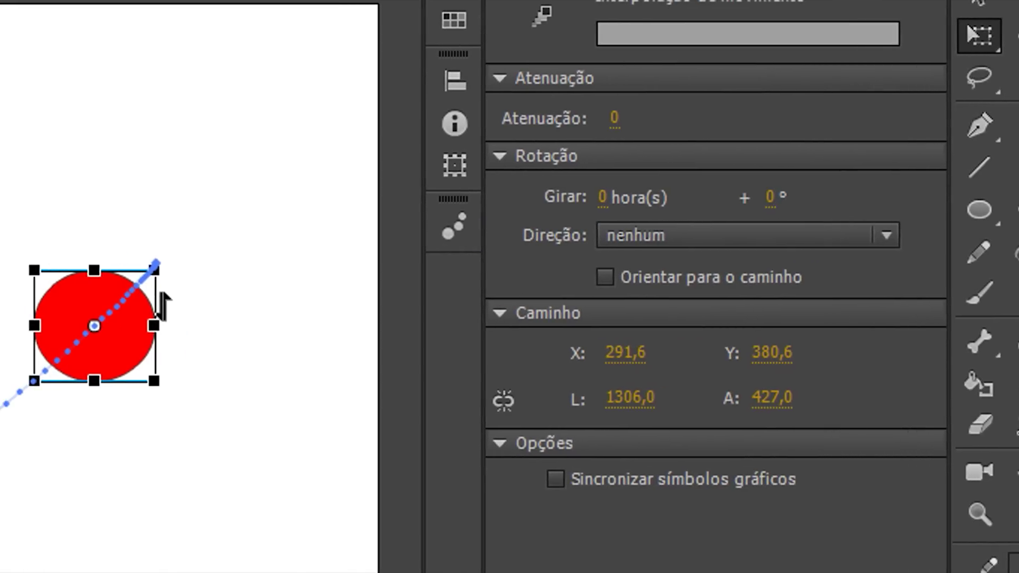
# - Skew the circle vertically into a thin slanted ellipse at frame 61, and play the animation from frame 1
pyautogui.moveTo(161, 305); pyautogui.dragTo(161, 433)
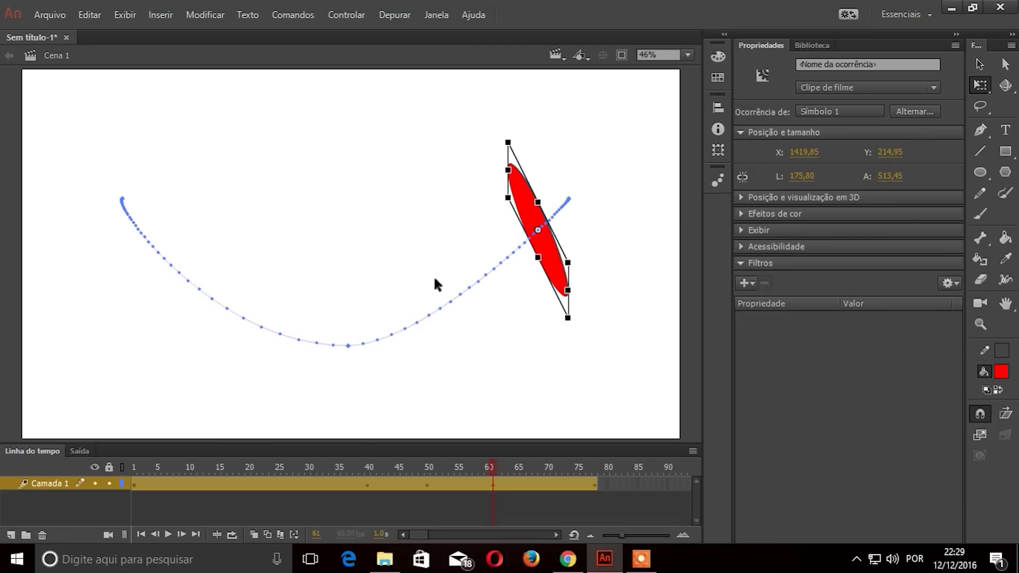
pyautogui.click(121, 468)
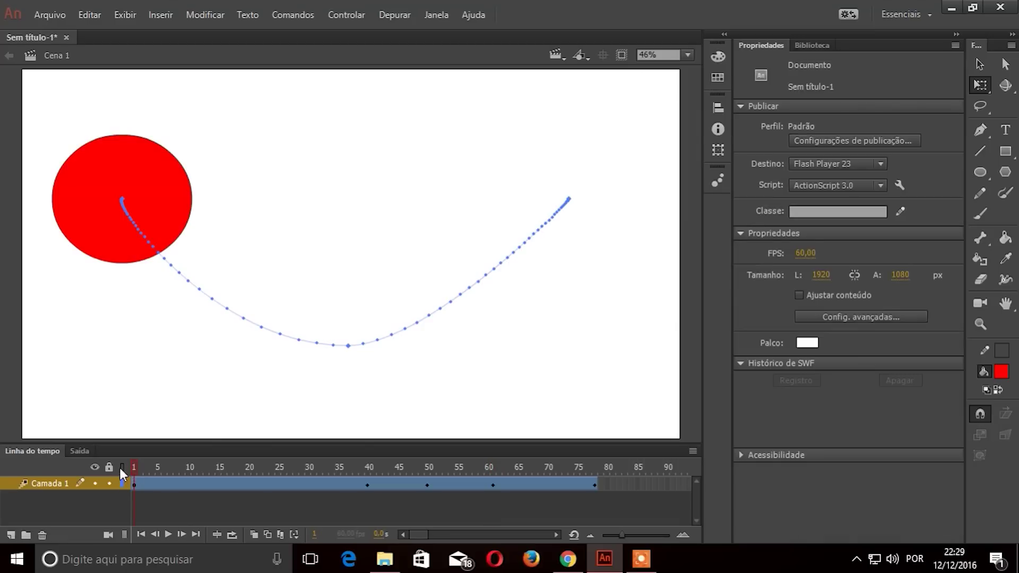
pyautogui.press('Return')
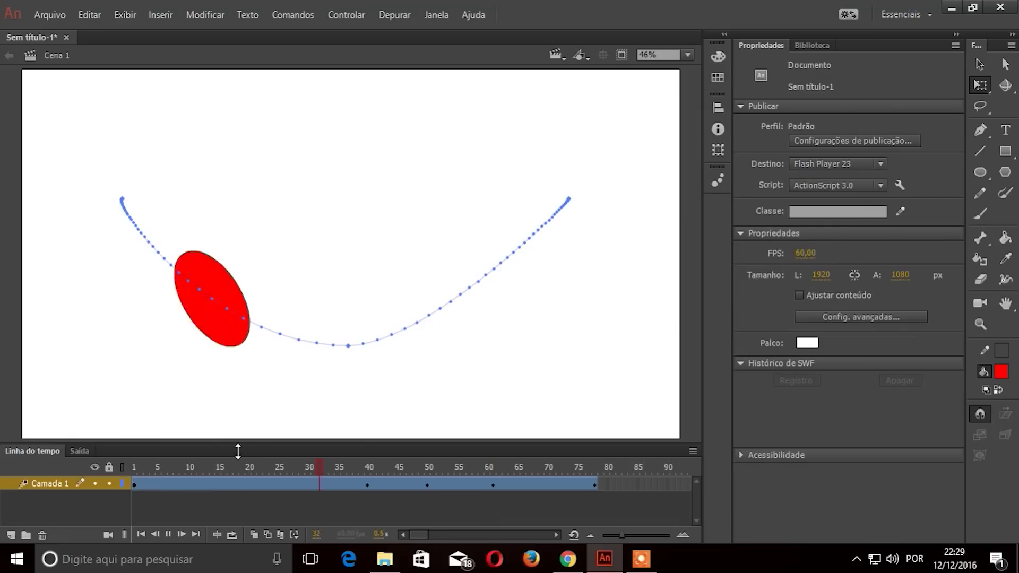
pyautogui.press('Return')
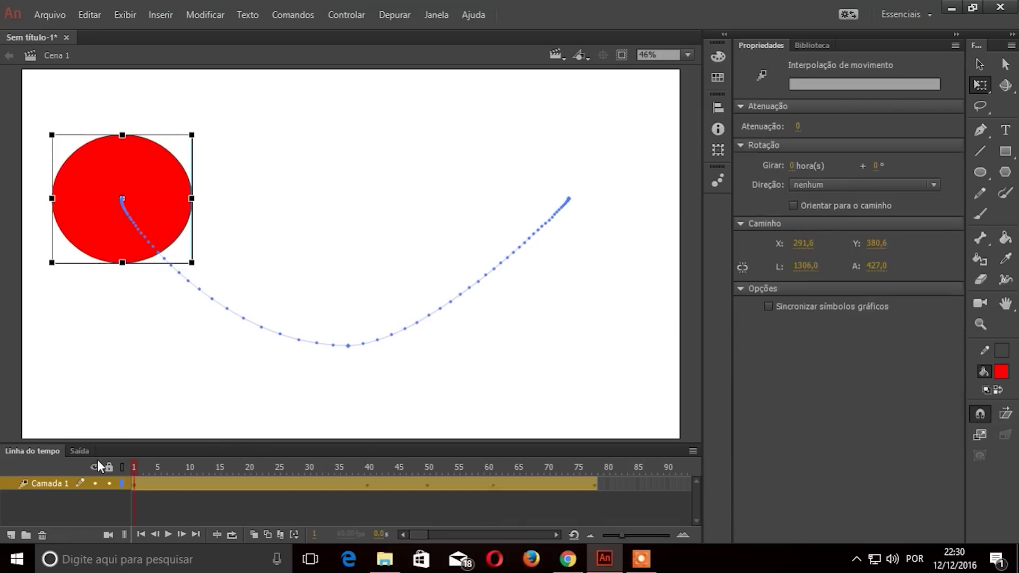
pyautogui.click(268, 407)
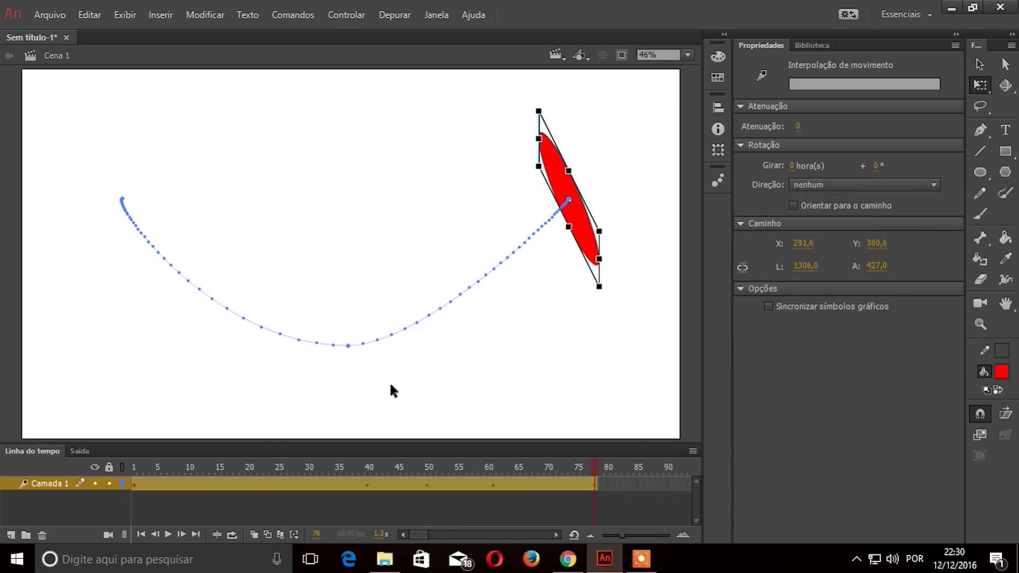
# - Undo the circle's skew and the Inclinar keyframe, returning the playhead to frame 61
pyautogui.hotkey('ctrl', 'z')
pyautogui.hotkey('ctrl', 'z')
pyautogui.hotkey('ctrl', 'z')
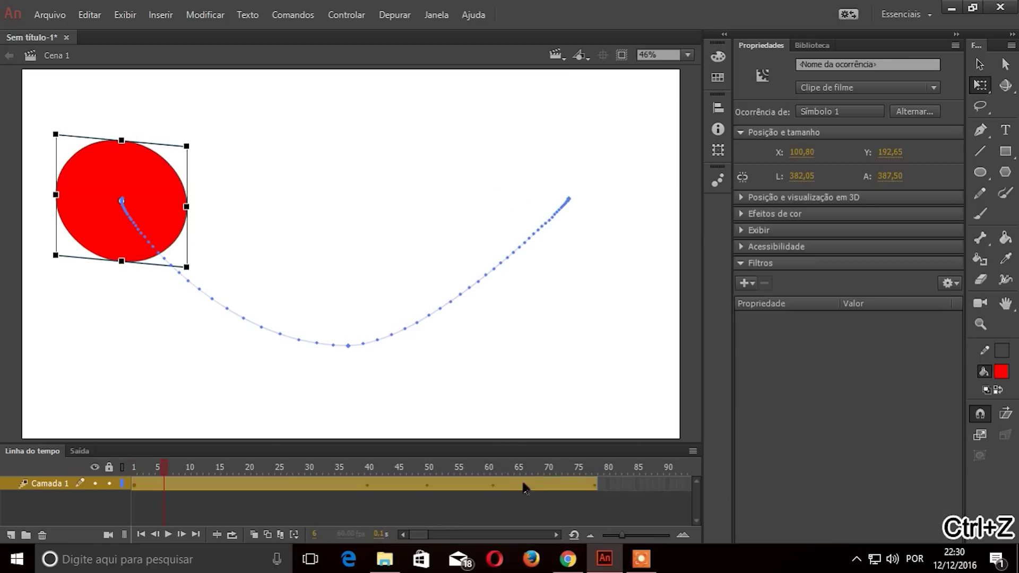
pyautogui.click(501, 466)
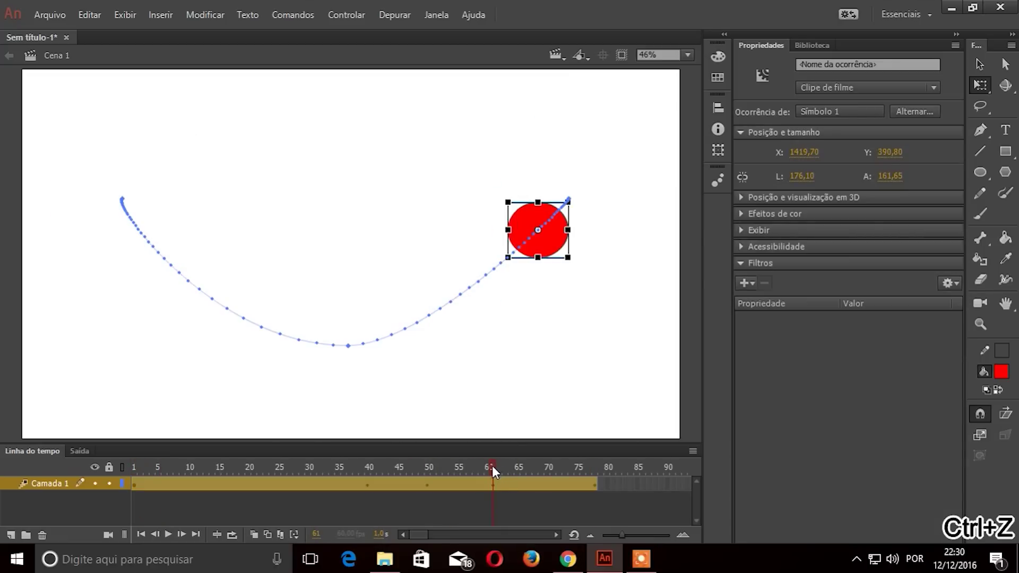
pyautogui.moveTo(443, 465); pyautogui.dragTo(492, 463)
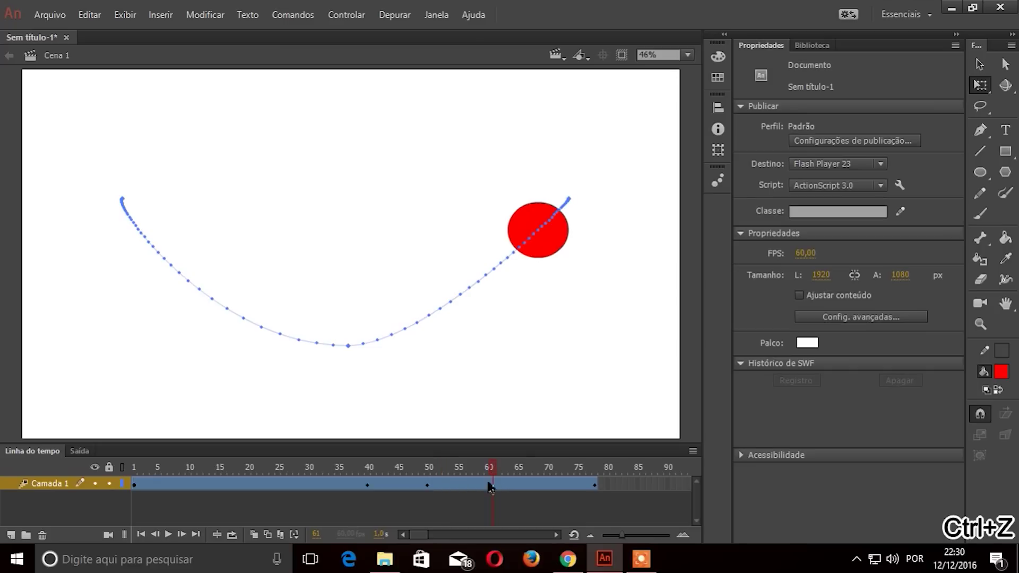
# - Insert a Rotação keyframe at frame 61 and rotate the circle a quarter turn clockwise about its centre
pyautogui.rightClick(496, 485)
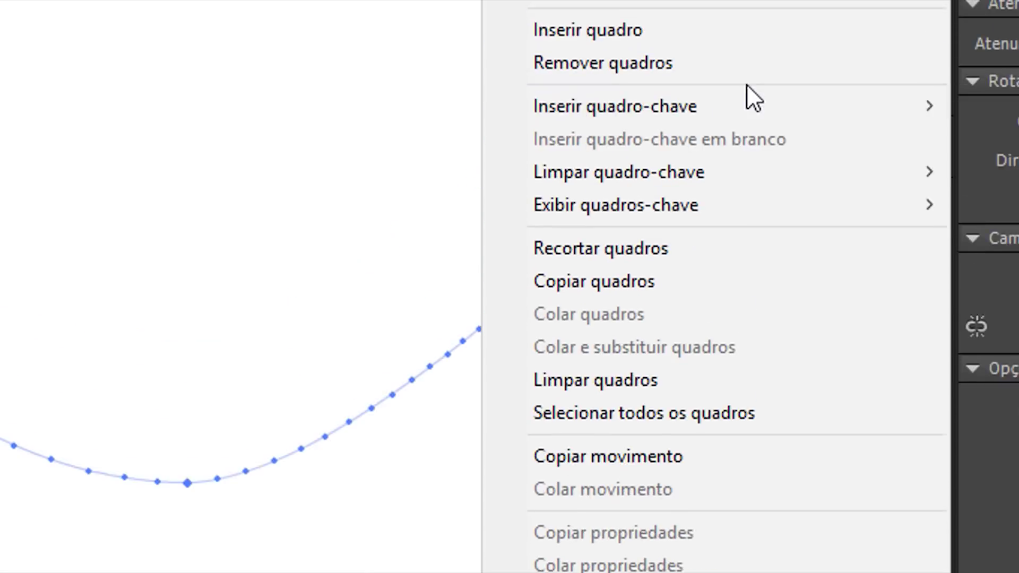
pyautogui.moveTo(637, 154)
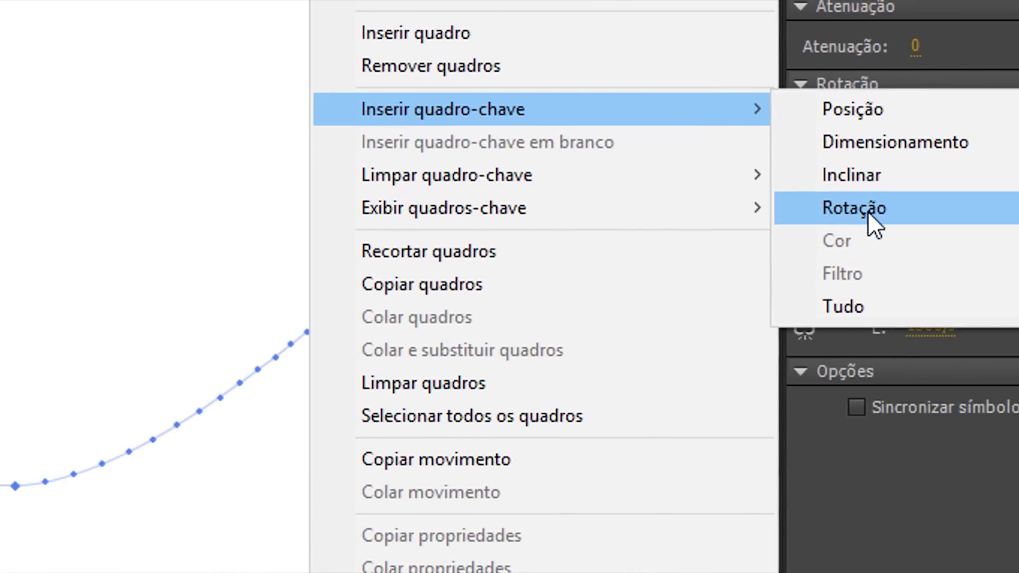
pyautogui.click(867, 211)
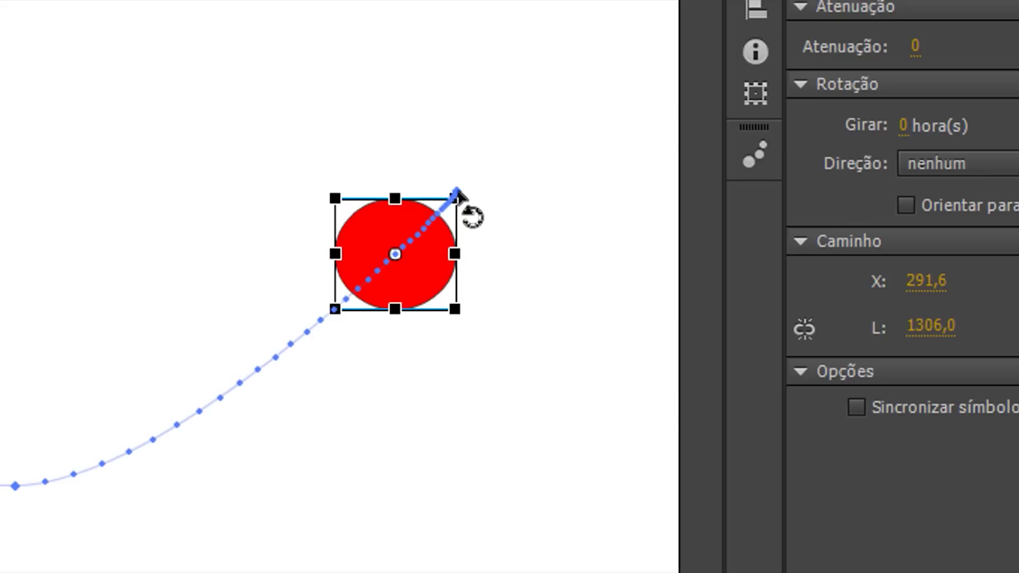
pyautogui.moveTo(451, 193); pyautogui.dragTo(432, 279)
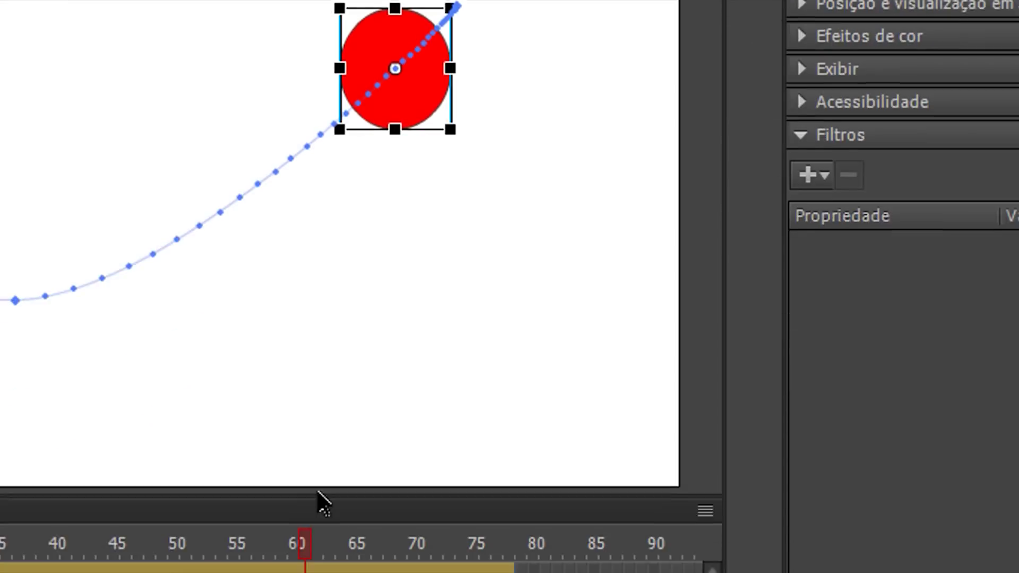
# - Insert a Tudo keyframe covering all properties at frame 61 of the Camada 1 tween
pyautogui.rightClick(306, 499)
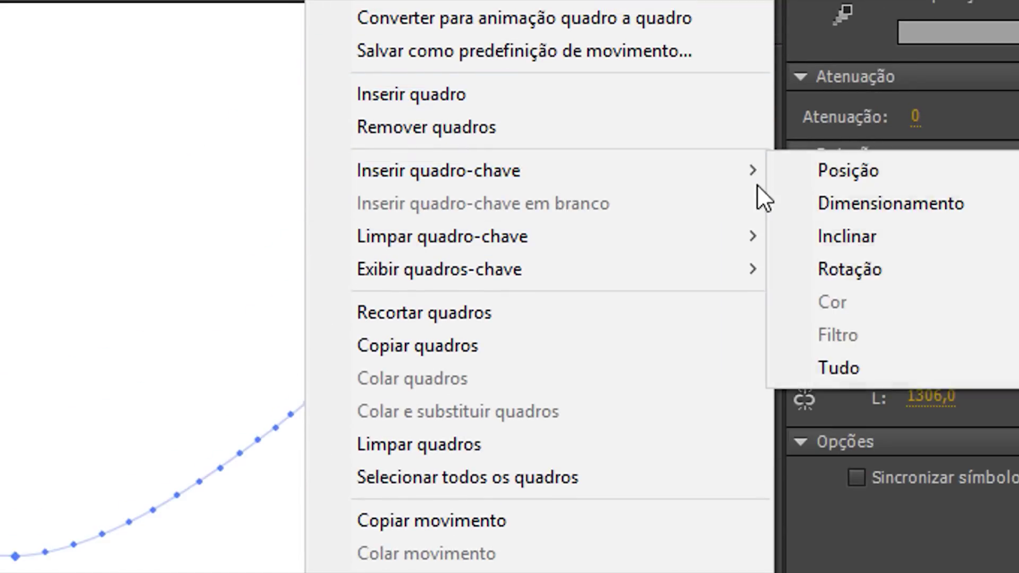
pyautogui.moveTo(745, 170)
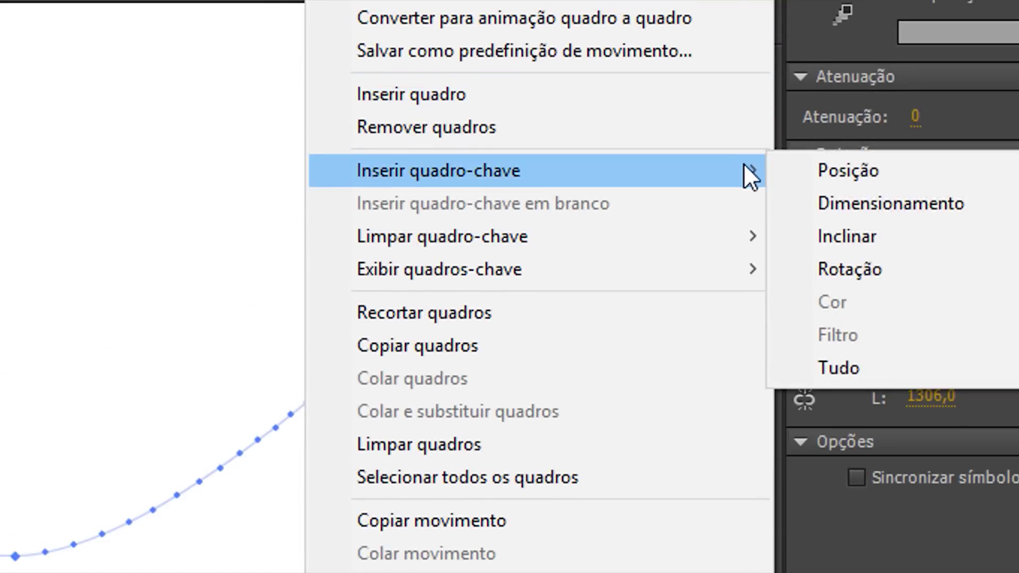
pyautogui.click(838, 367)
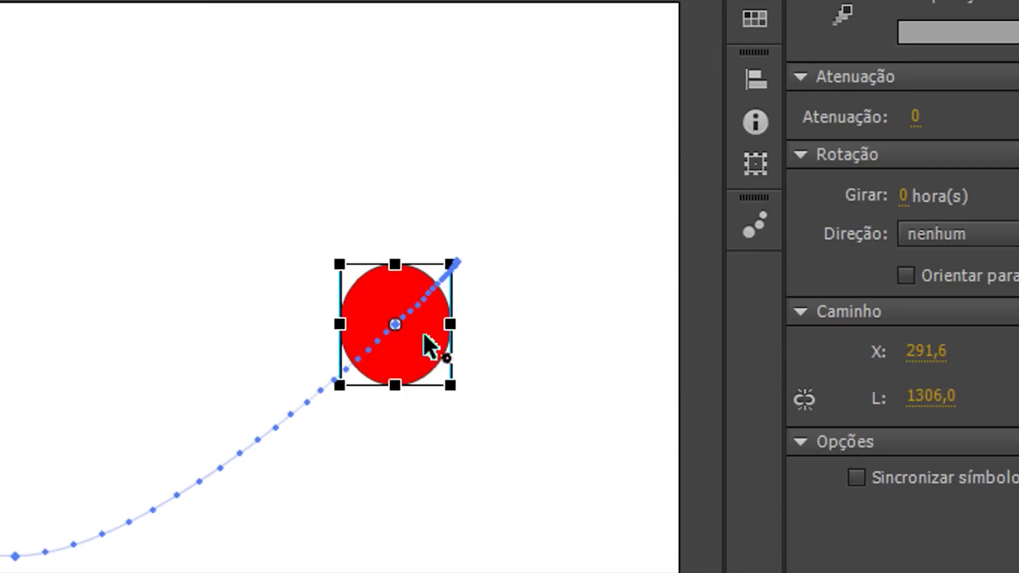
# - Enlarge the circle about its centre into a wide ellipse about 602 by 434 px at frame 61, and play the animation
pyautogui.moveTo(461, 273); pyautogui.dragTo(203, 189)
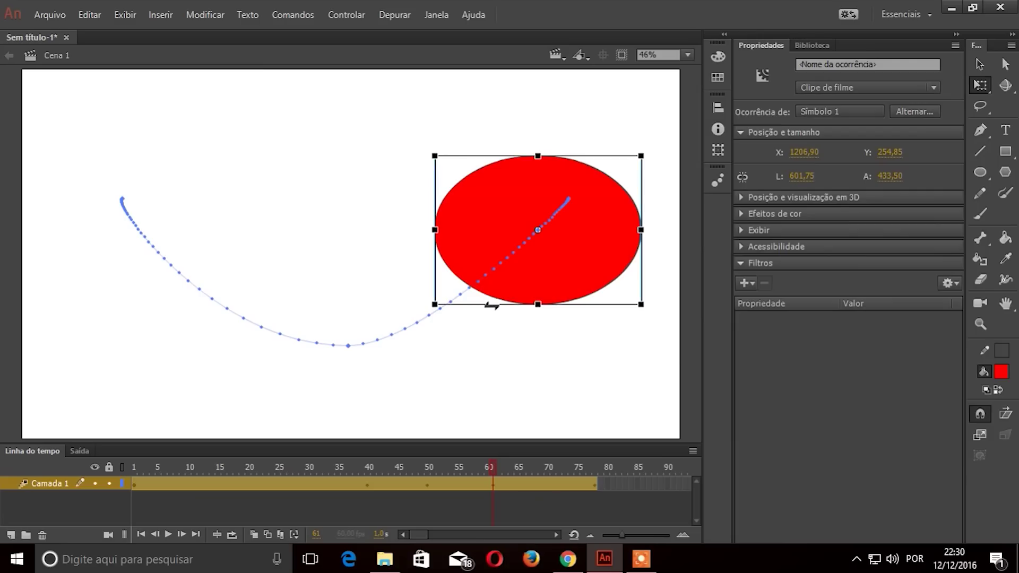
pyautogui.press('Return')
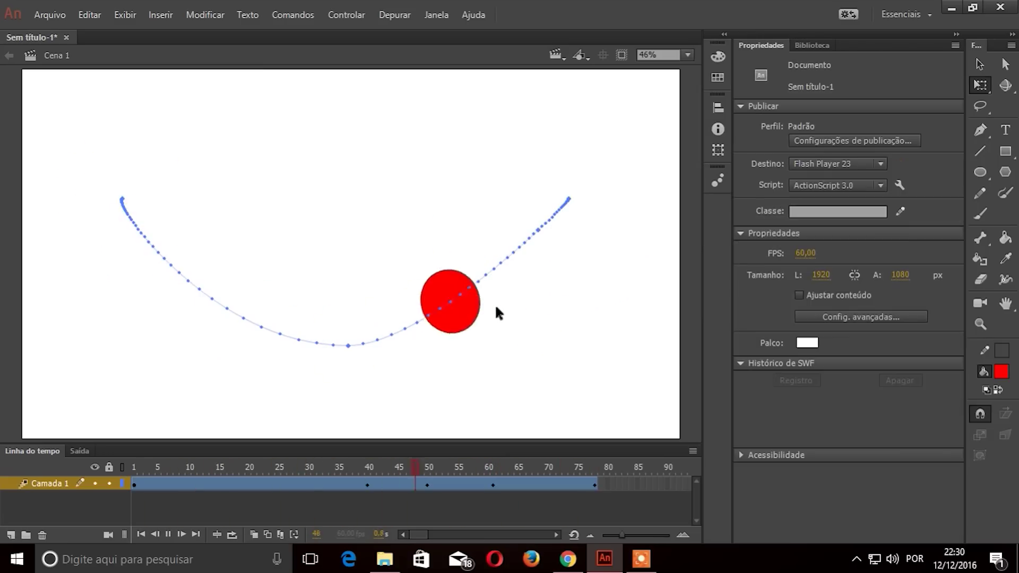
pyautogui.press('Return')
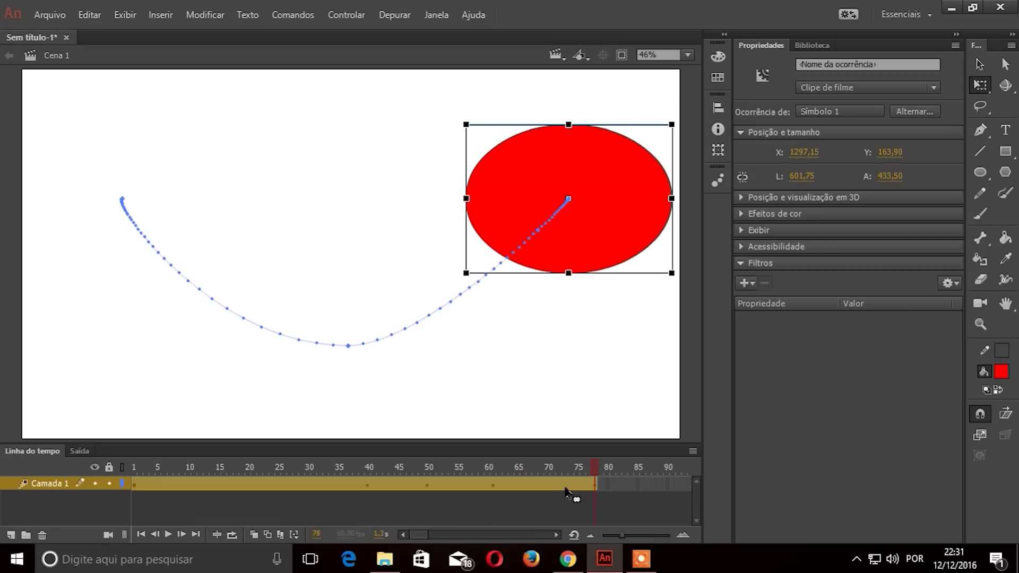